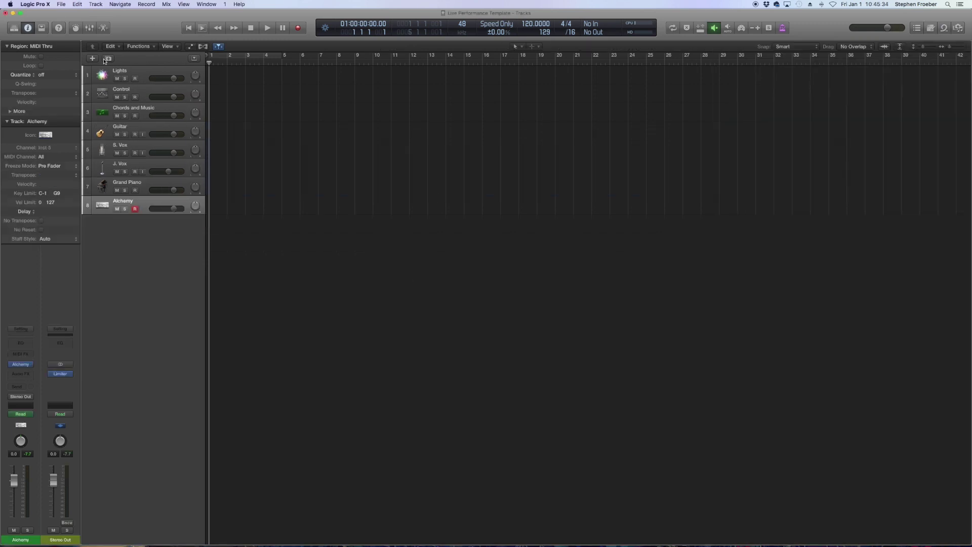
- Open and dismiss the File menu twice without choosing a command
click(57, 4)
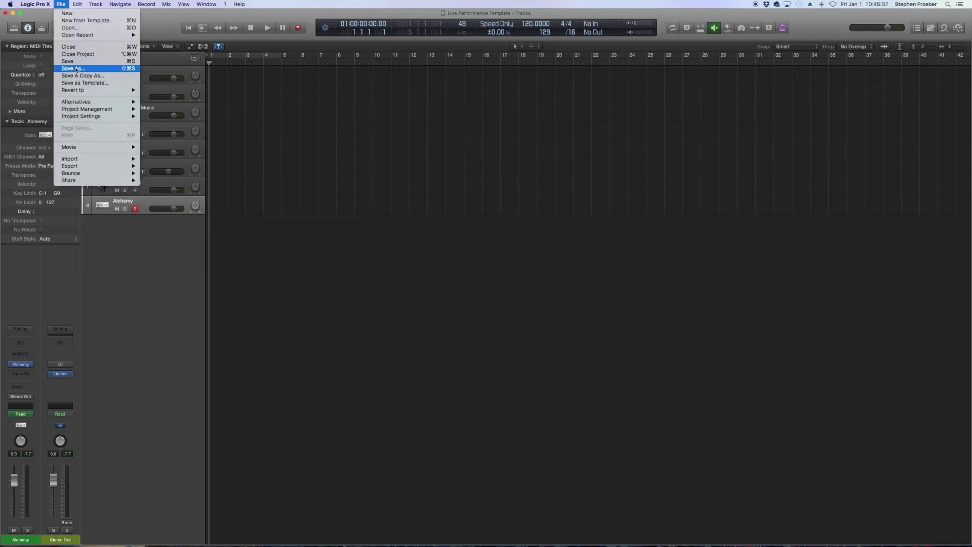
click(421, 302)
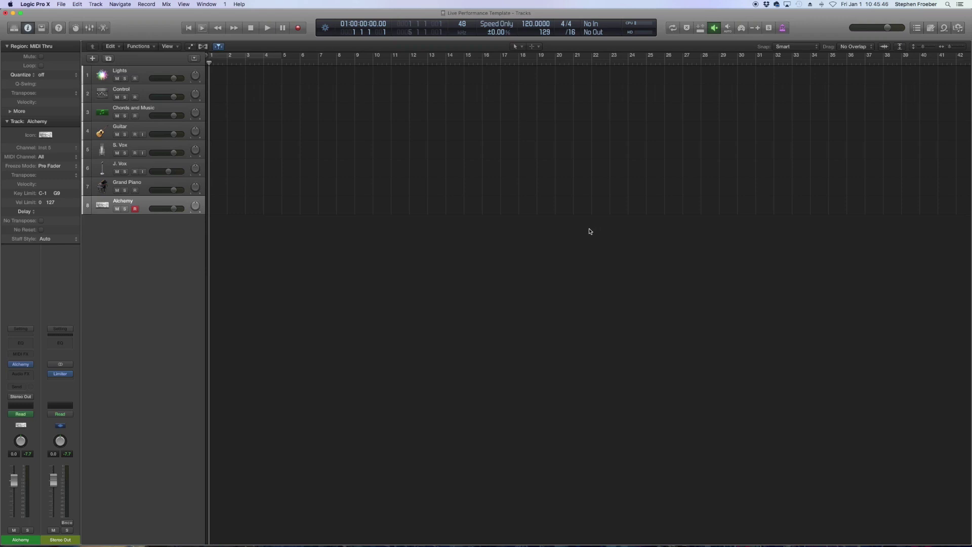
click(62, 4)
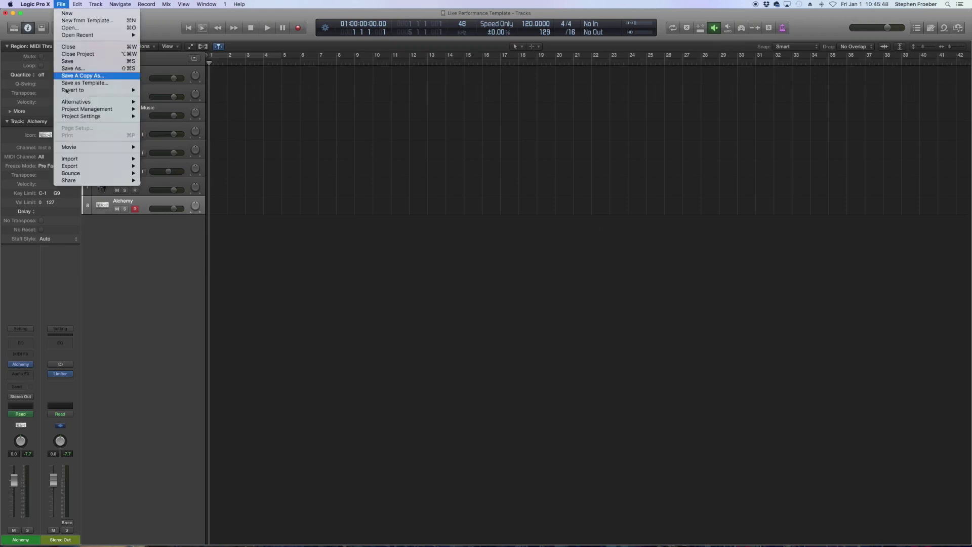
click(505, 346)
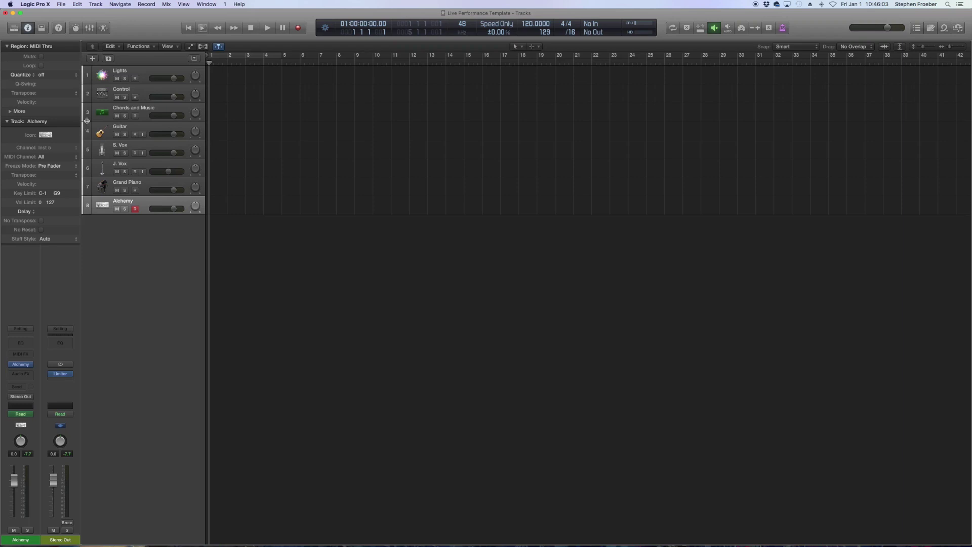
- Select Guitar, S. Vox and J. Vox and switch on their input monitoring
click(130, 126)
shift+click(139, 166)
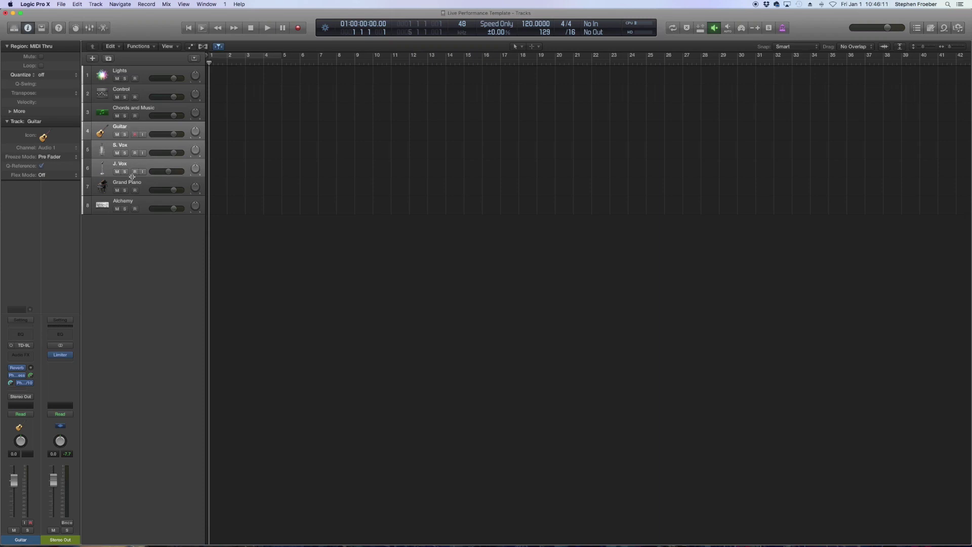
click(142, 135)
- Reselect the Guitar, S. Vox and J. Vox tracks together
click(161, 236)
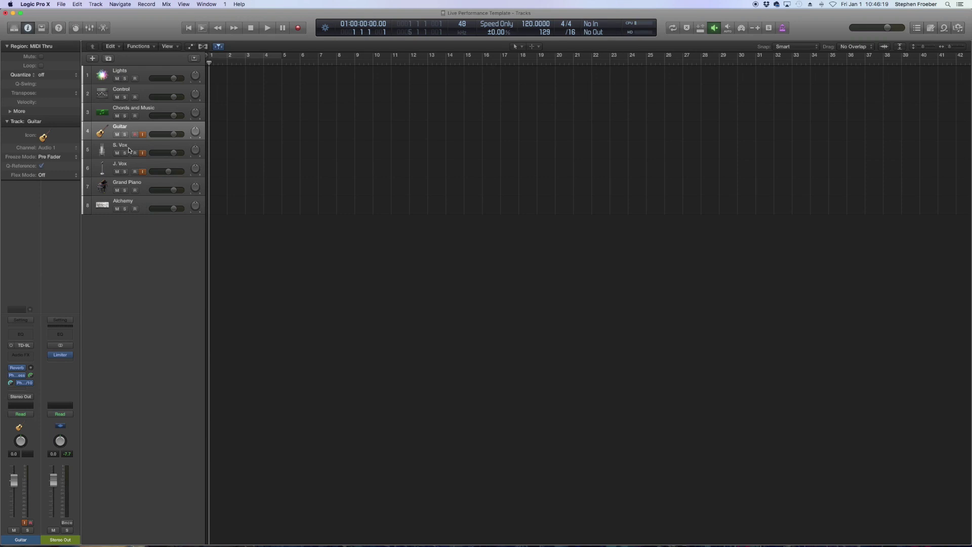
click(125, 165)
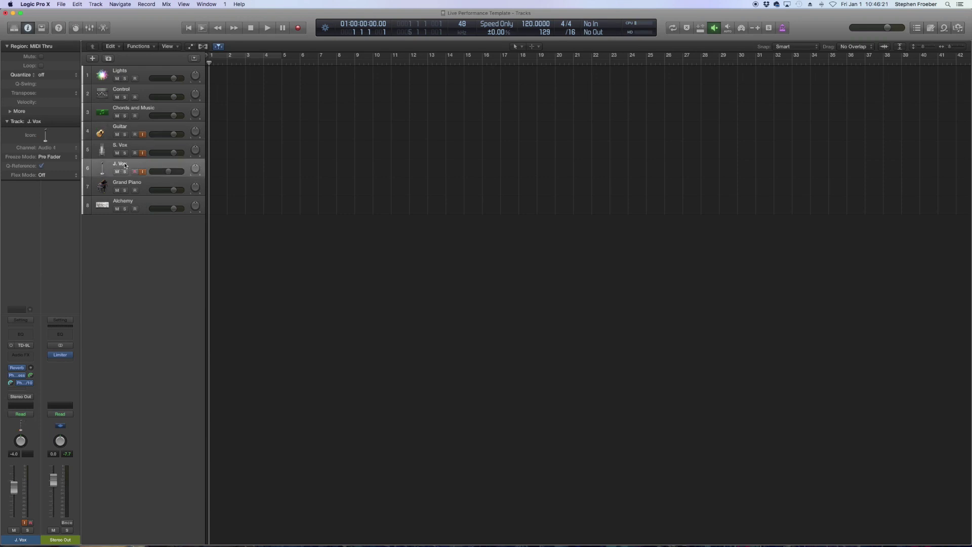
shift+click(127, 128)
- Make a Summing Stack, Sum 4, from the selected Guitar, S. Vox and J. Vox tracks
right_click(127, 129)
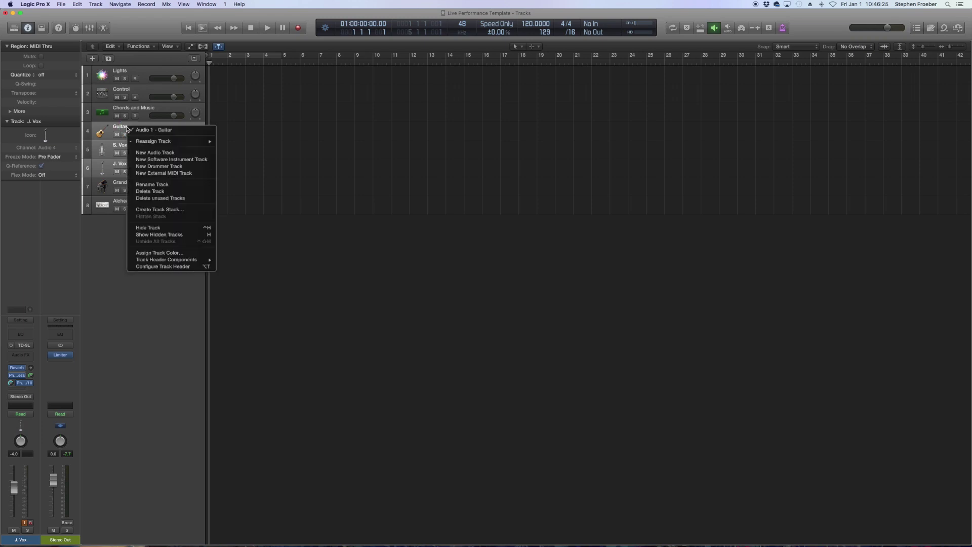
click(167, 211)
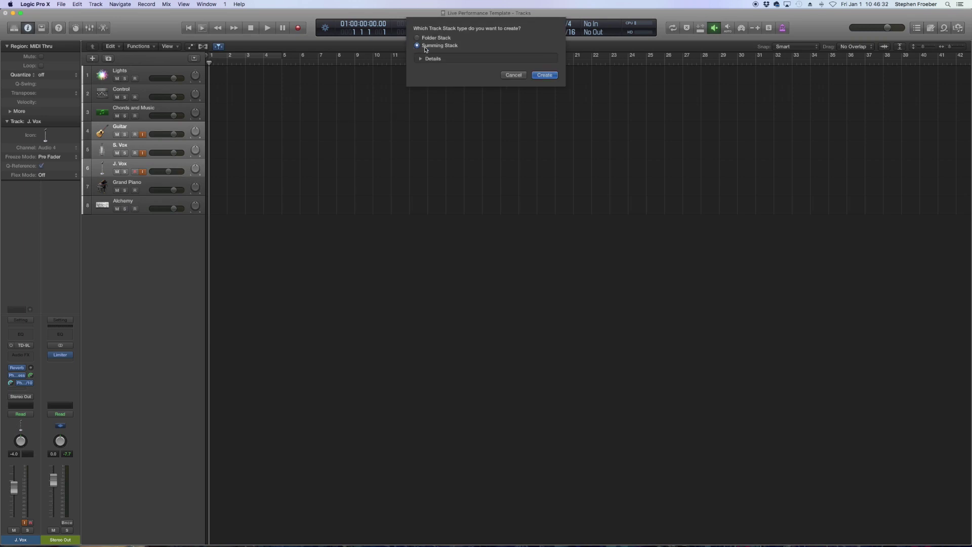
click(546, 75)
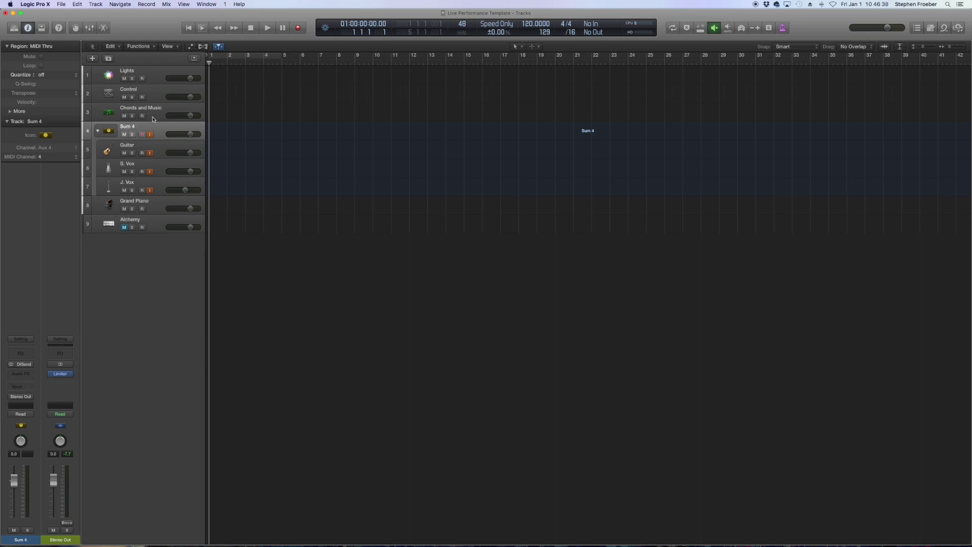
- Check the Guitar track's output routing without changing it
click(128, 148)
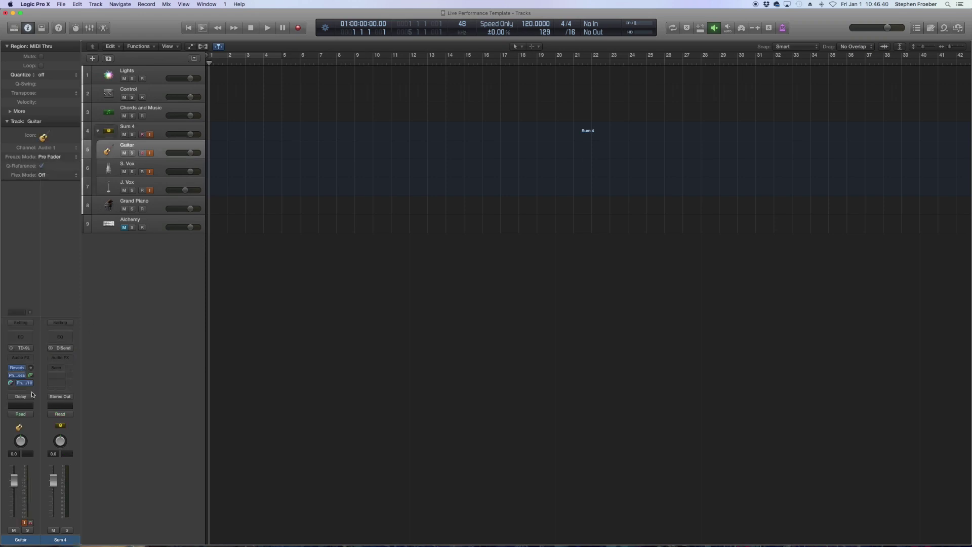
click(20, 397)
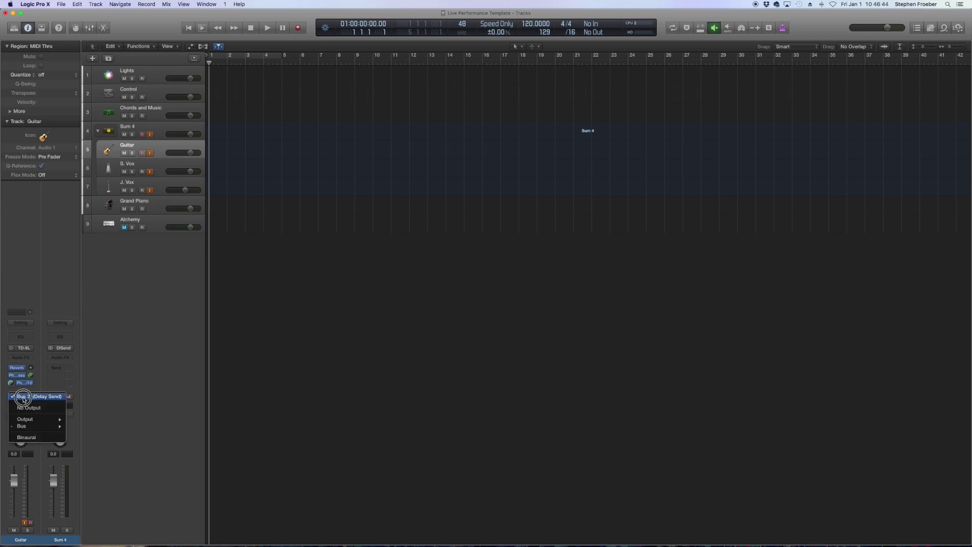
click(23, 398)
- Rename the summing stack to 'Live Instruments'
click(151, 161)
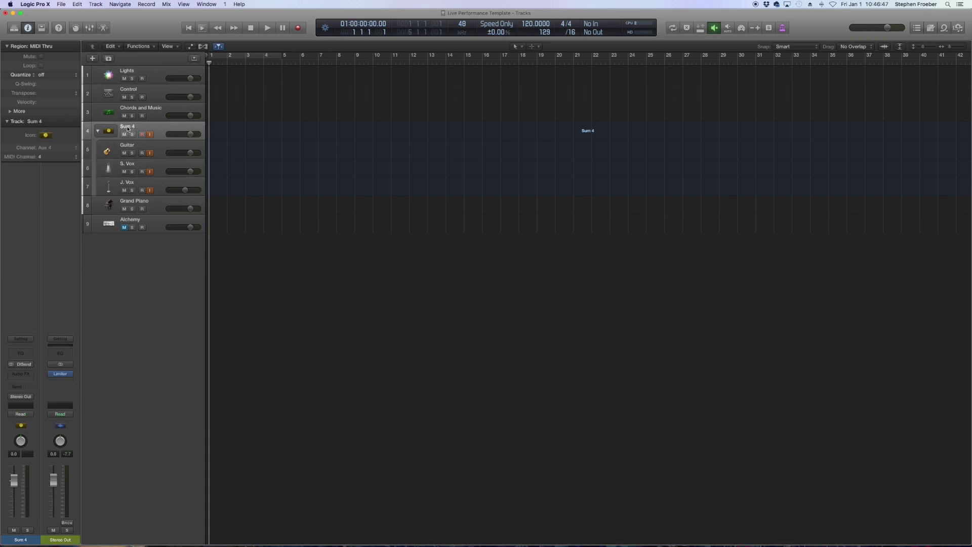
key(shift+Return)
text(Live In)
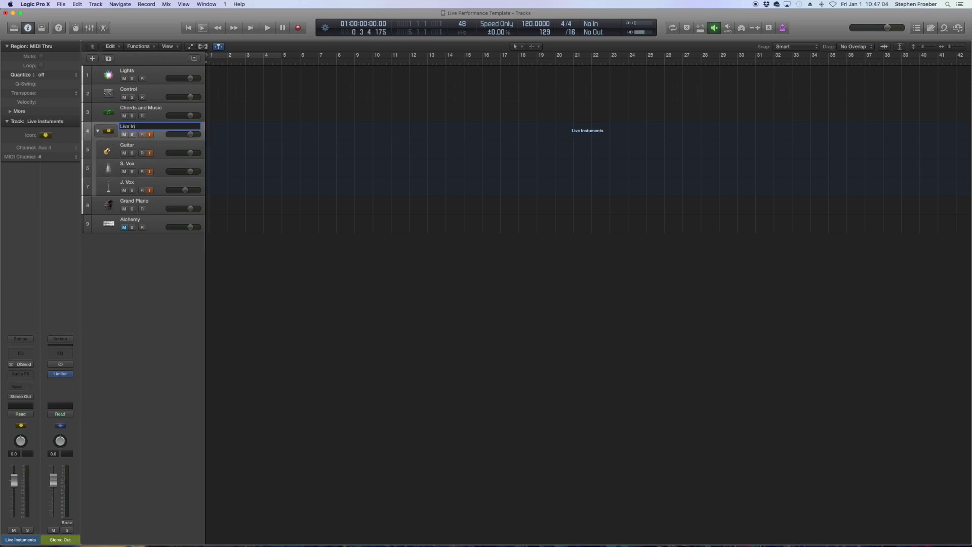
text(struments)
key(Return)
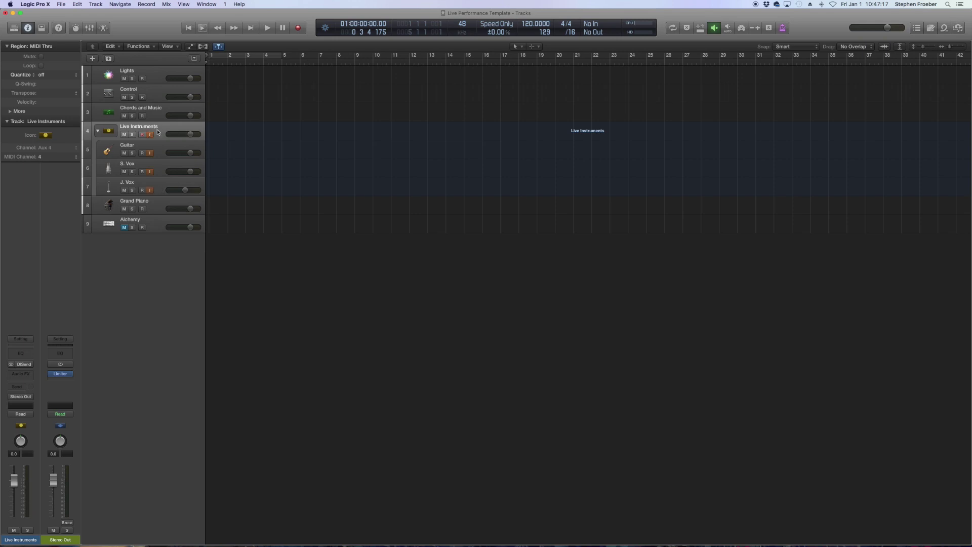
- Turn on input monitoring for the Live Instruments stack
click(157, 116)
click(158, 129)
click(150, 134)
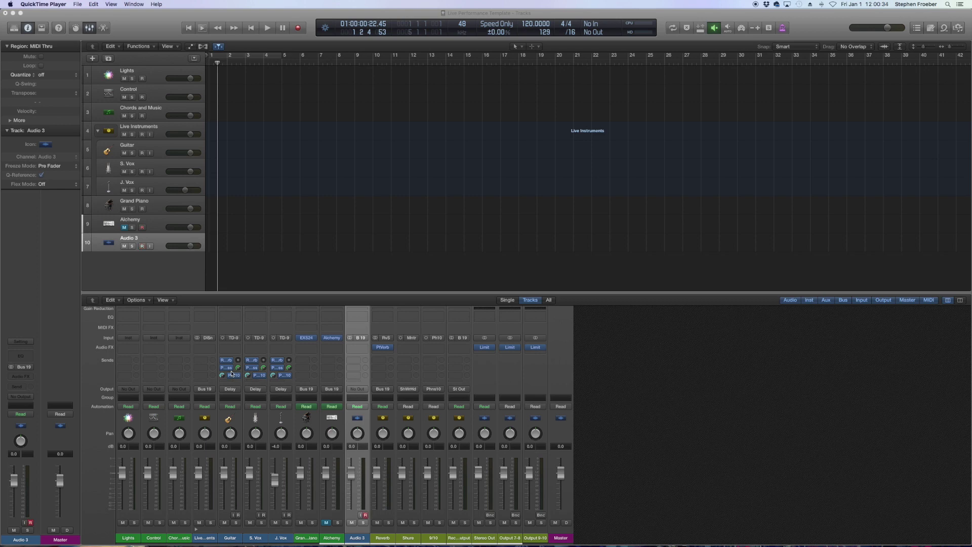
- Check the Shure channel's input bus, which is Bus 7
click(414, 342)
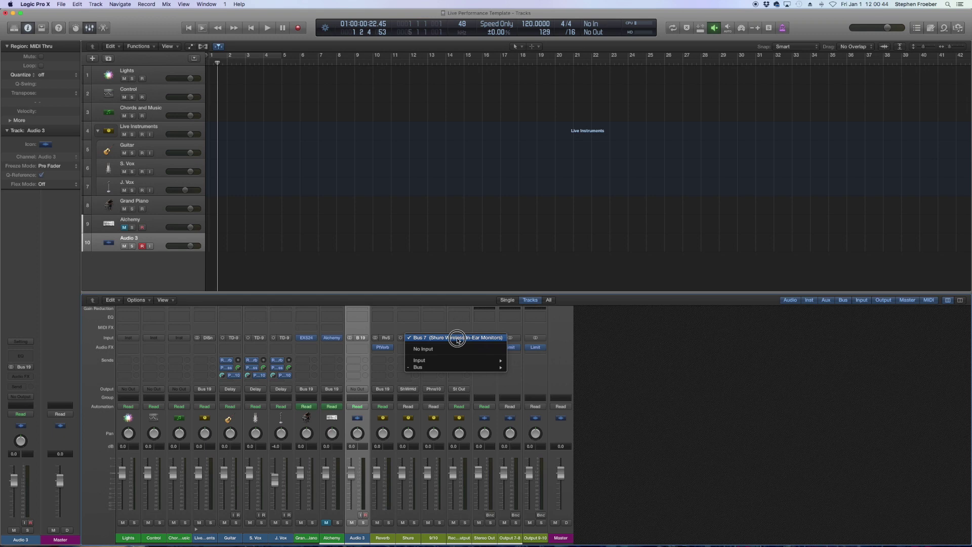
click(406, 334)
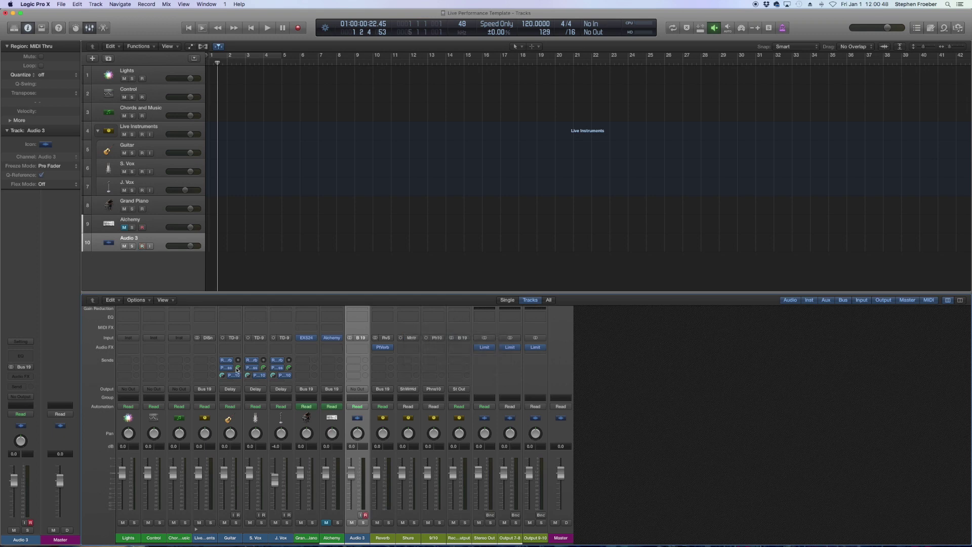
drag(233, 538, 281, 537)
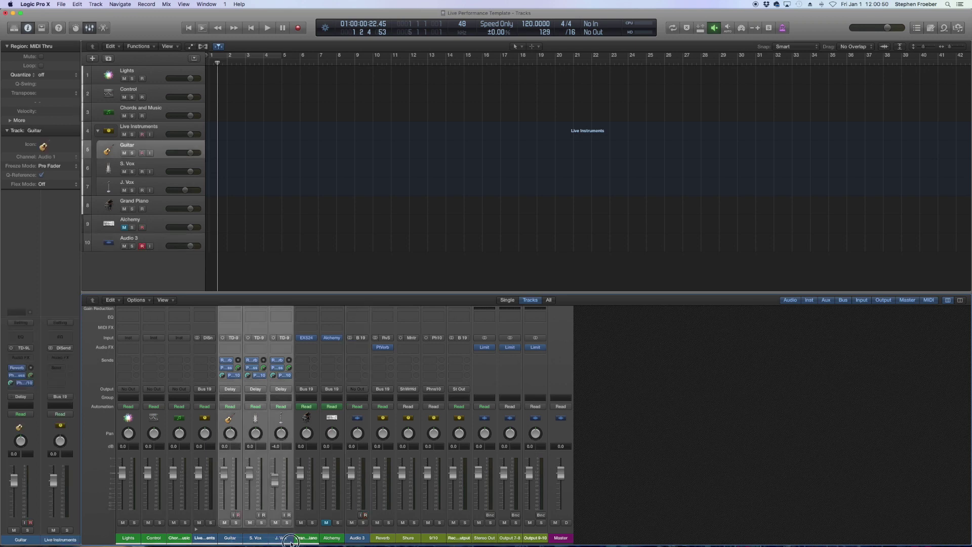
click(235, 368)
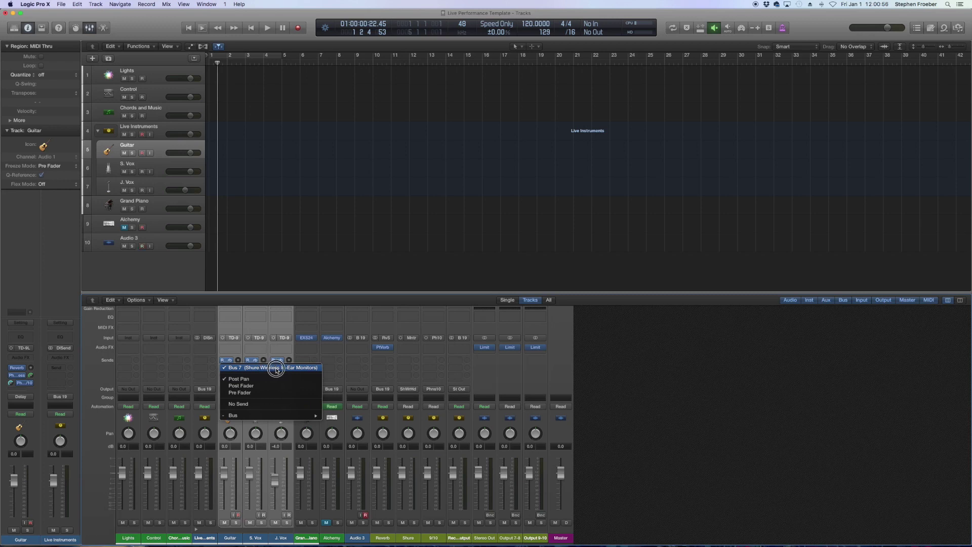
click(672, 356)
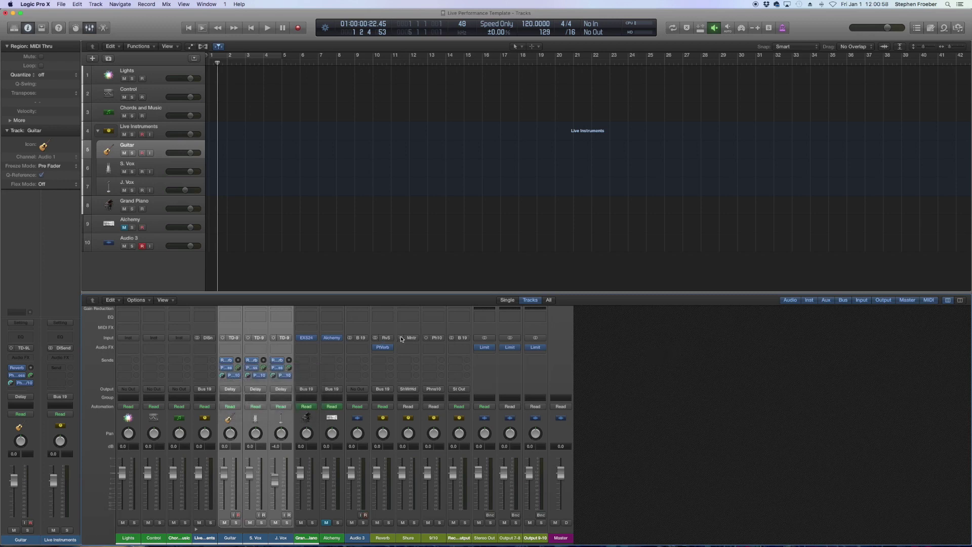
click(418, 338)
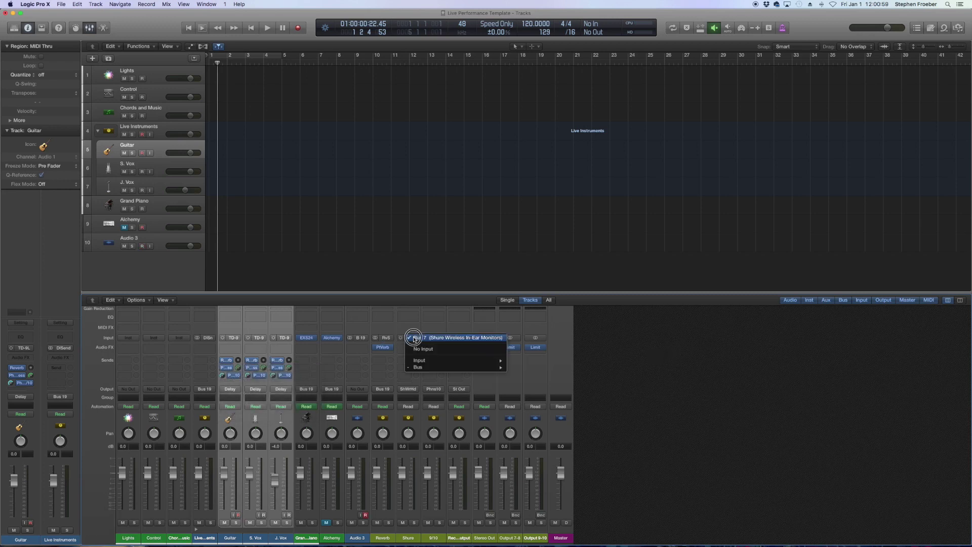
click(653, 345)
click(412, 389)
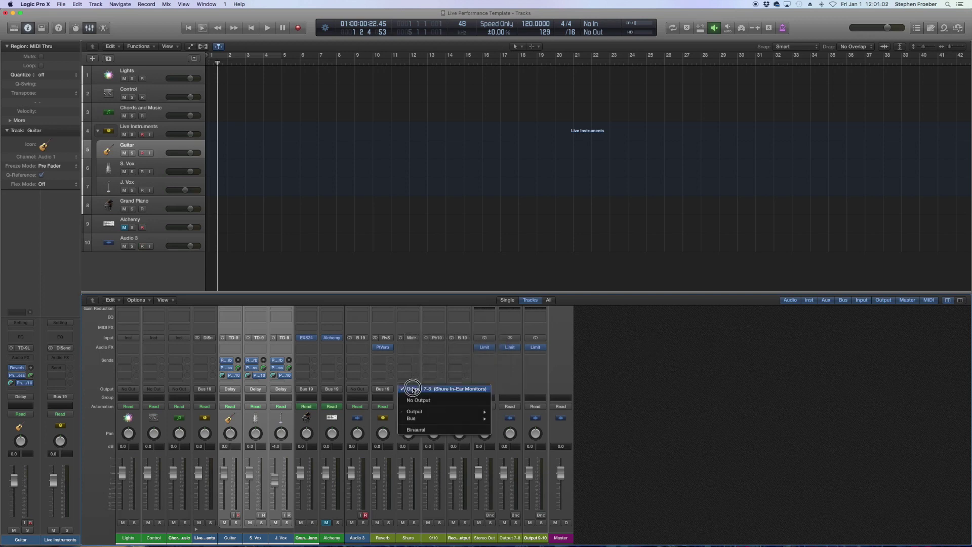
click(615, 376)
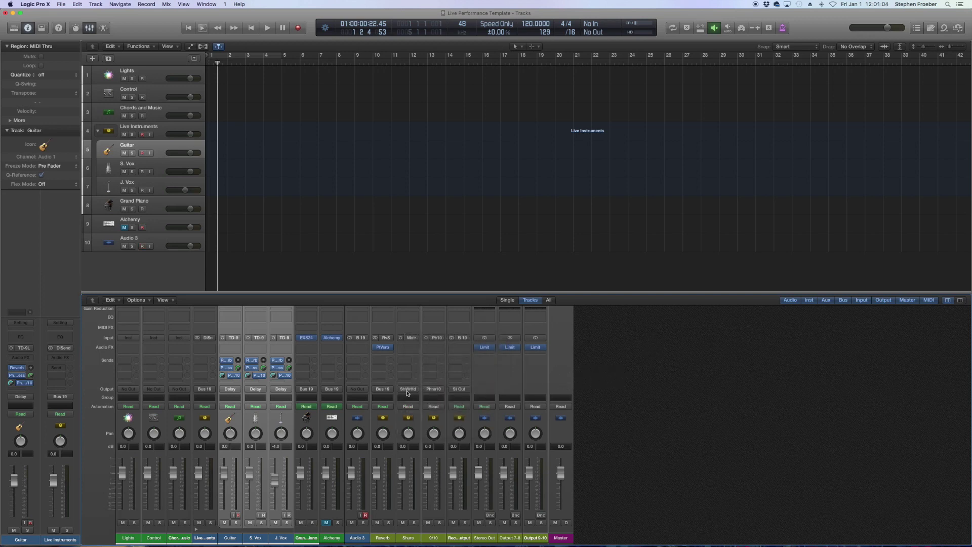
click(509, 540)
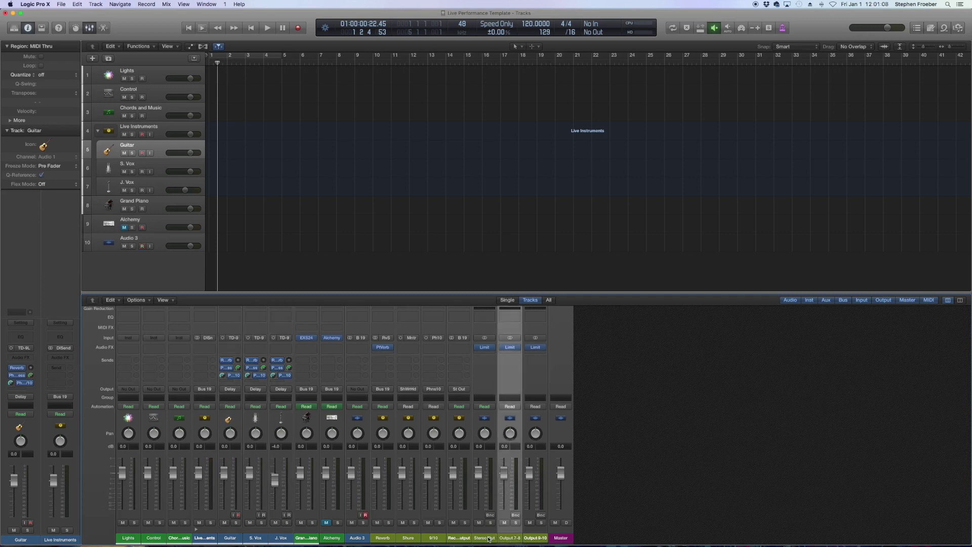
click(488, 538)
click(514, 541)
click(545, 540)
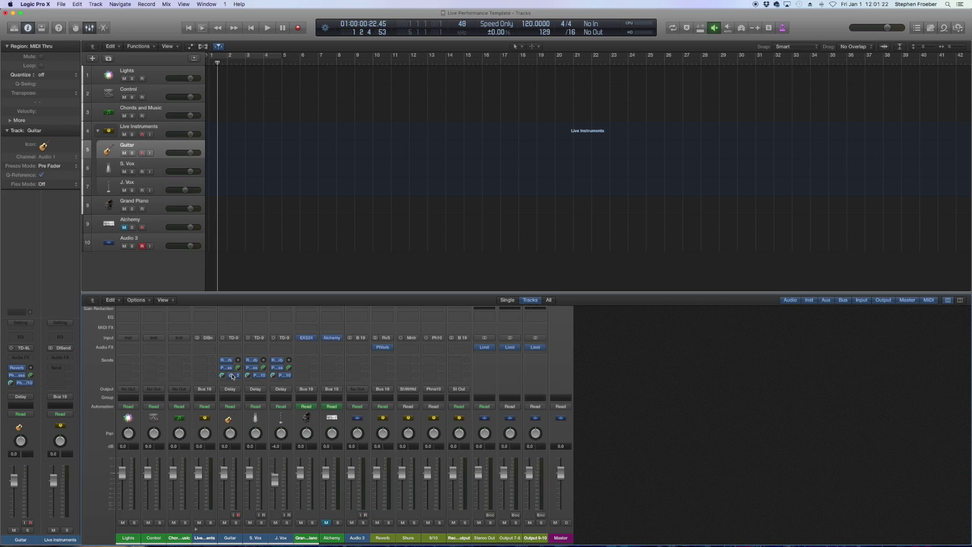
click(234, 377)
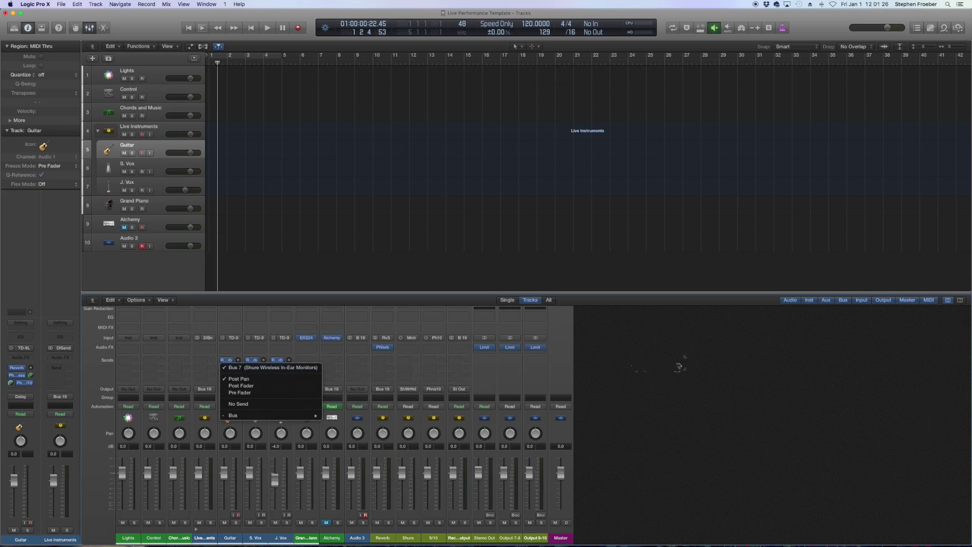
click(678, 367)
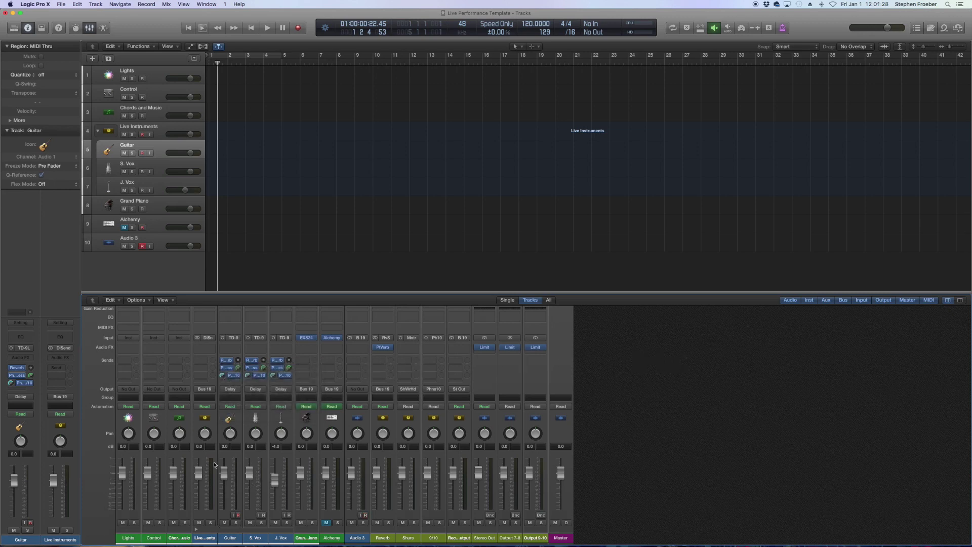
- Lower the Guitar fader and set its Phones 9/10 send to about -1.4
mouse_move(232, 371)
drag(225, 475, 252, 497)
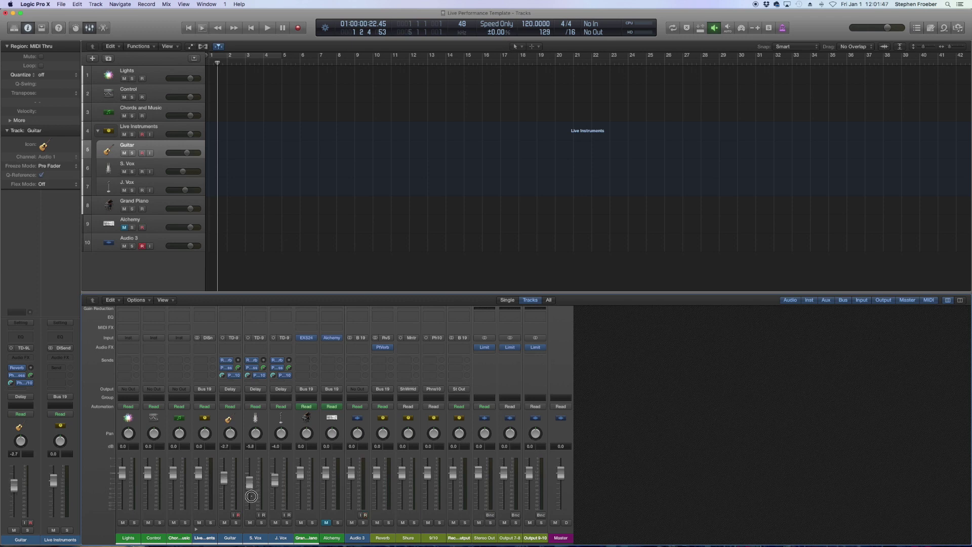
click(238, 375)
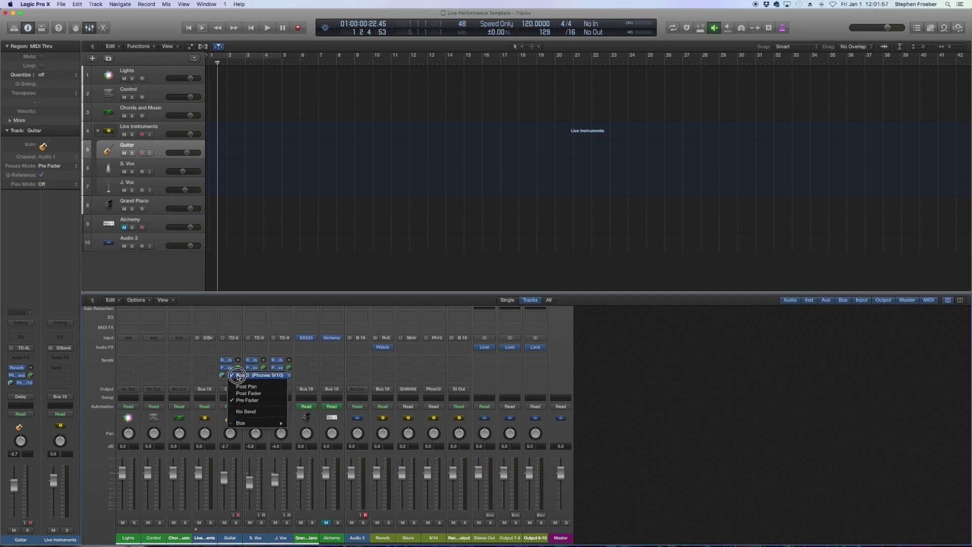
click(741, 395)
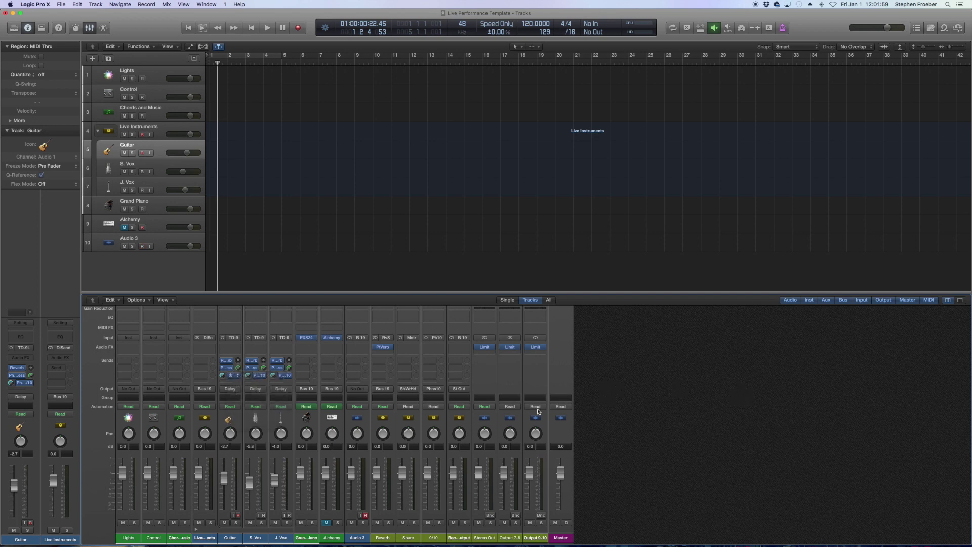
mouse_move(225, 374)
mouse_down()
mouse_move(221, 395)
mouse_move(220, 376)
mouse_up()
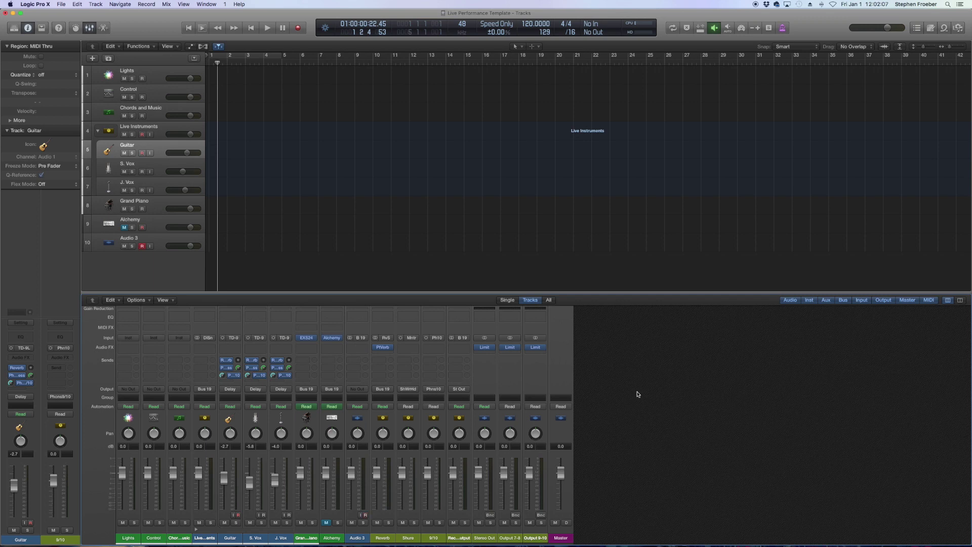
- Route the Reverb return's two sends to Bus 7 and Phones 9/10
click(383, 360)
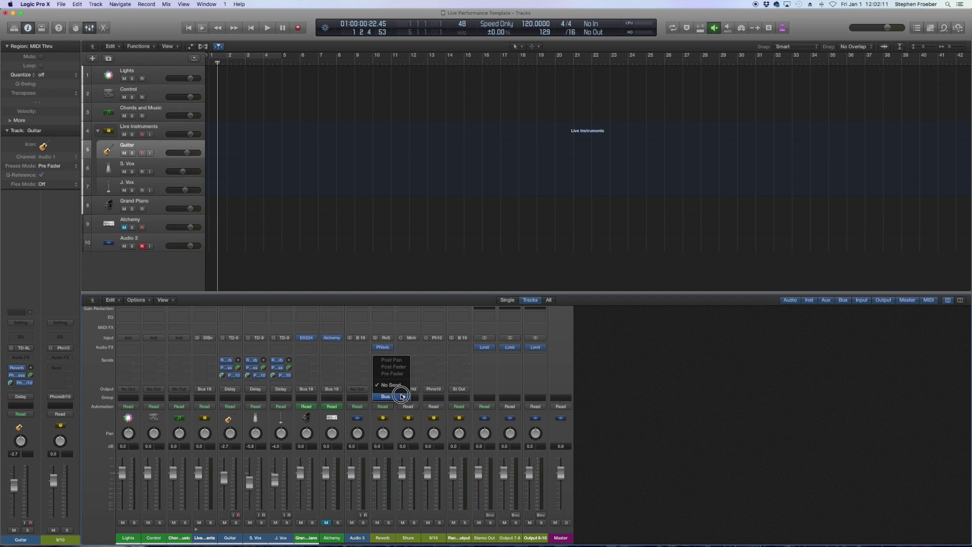
mouse_move(392, 396)
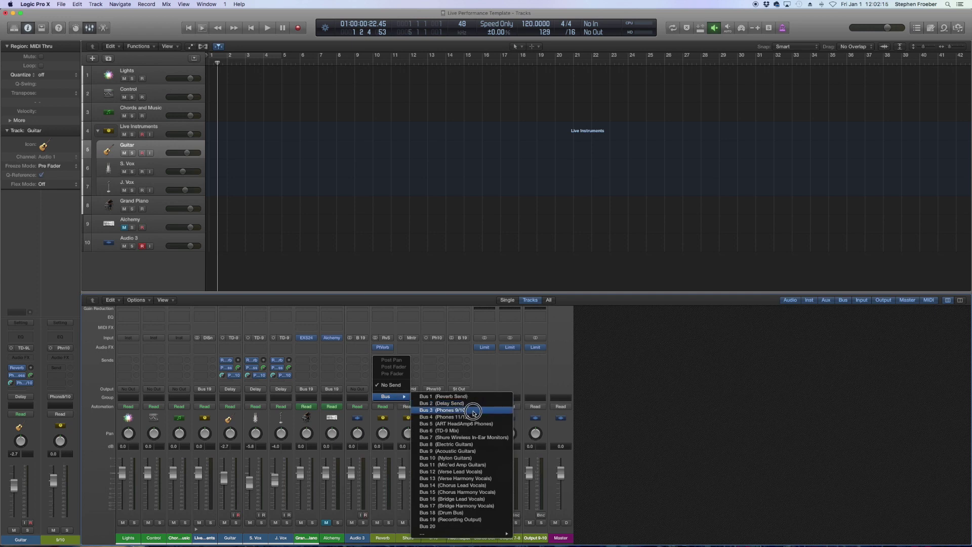
click(480, 438)
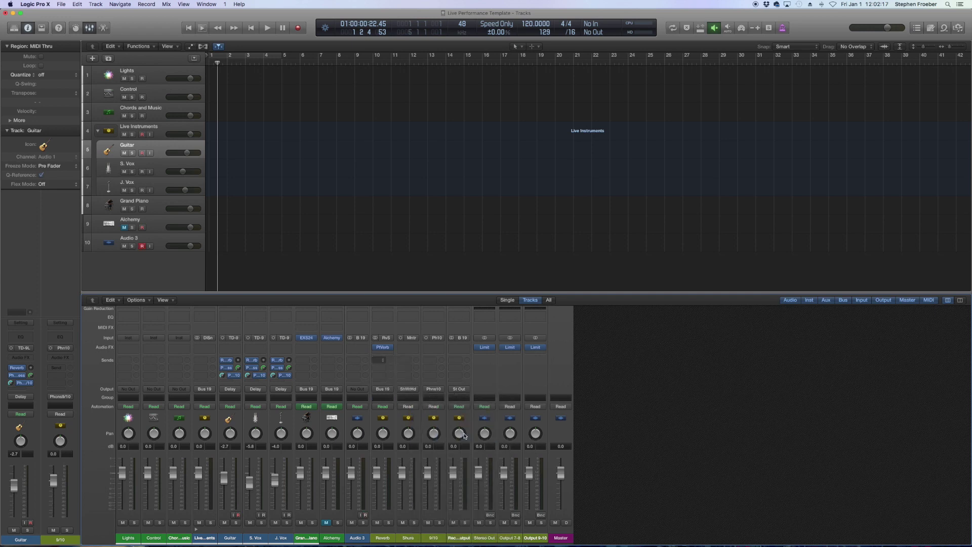
click(383, 368)
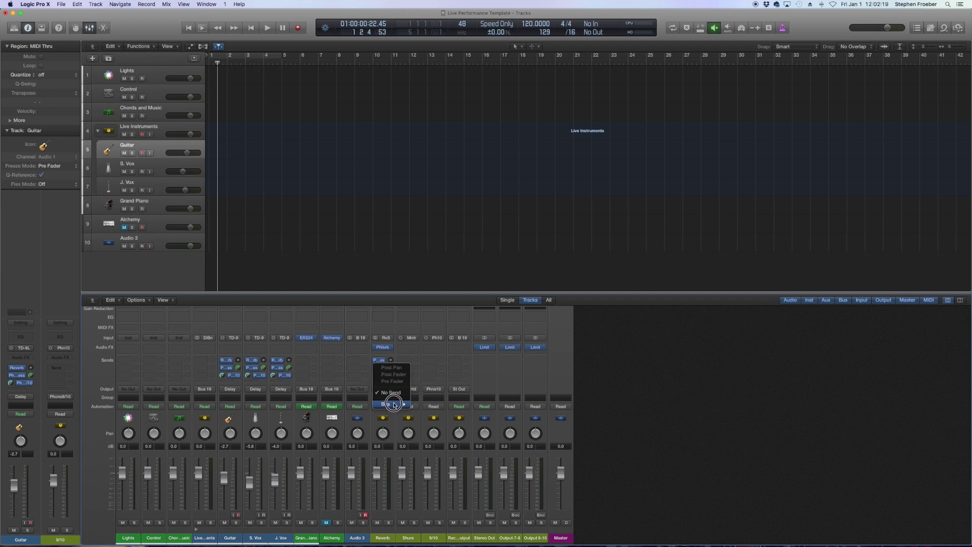
mouse_move(394, 403)
click(452, 415)
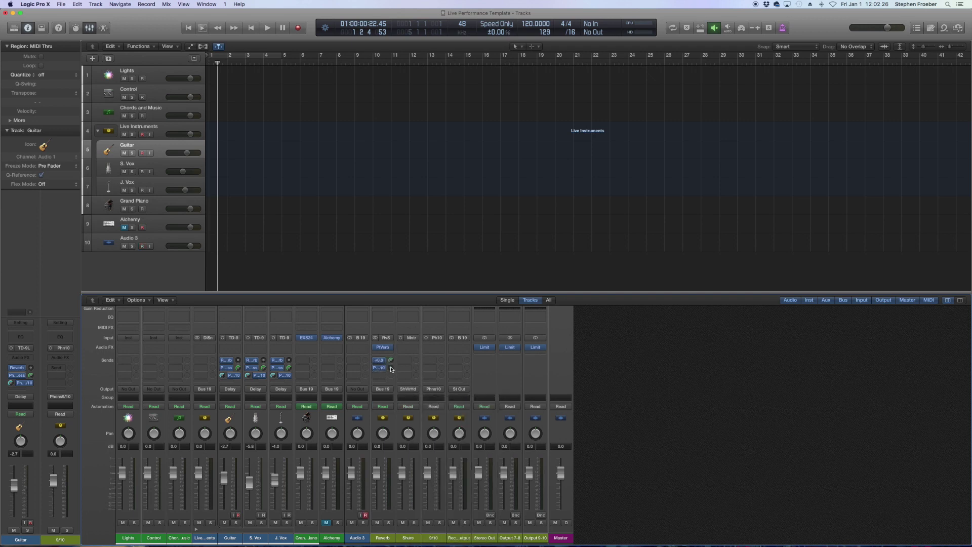
- Lower J. Vox's first send level to -21.5
drag(289, 361, 290, 344)
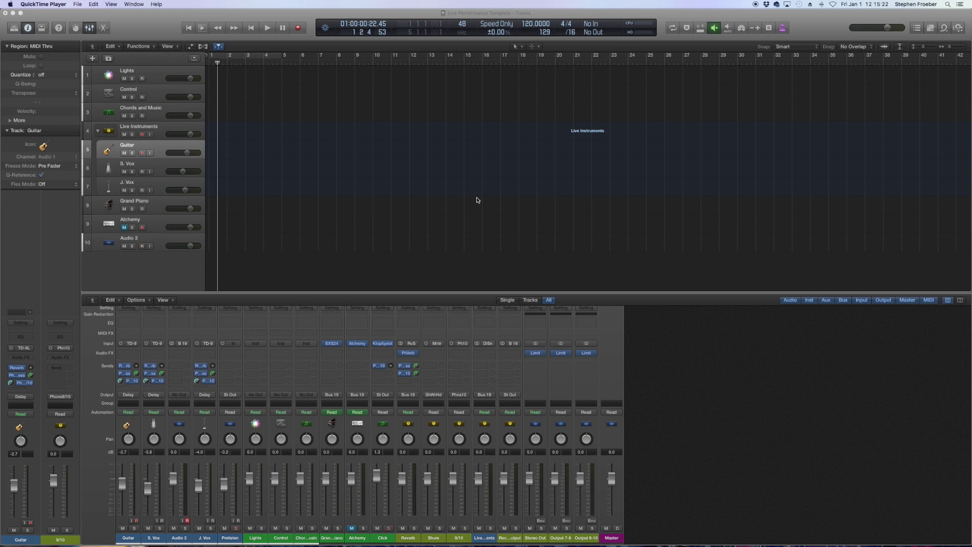
click(153, 26)
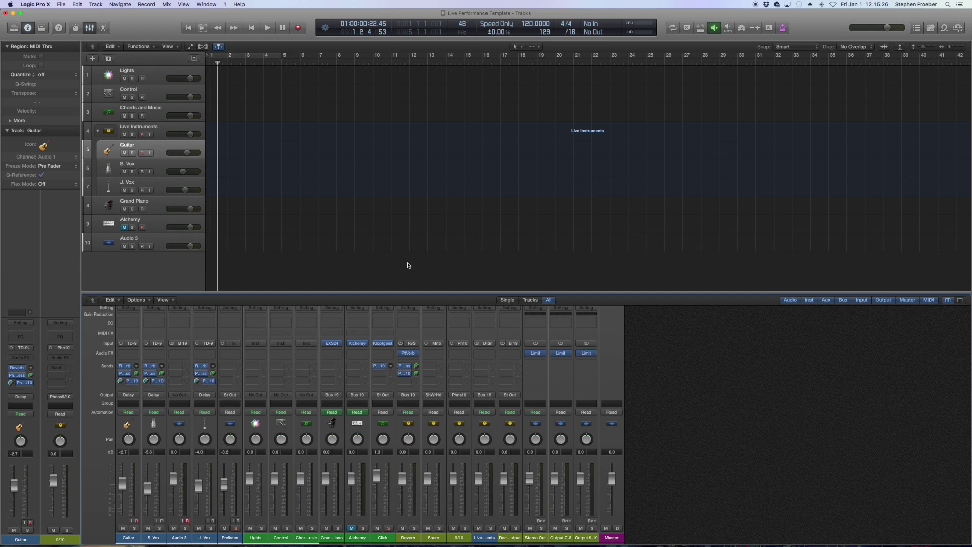
click(63, 4)
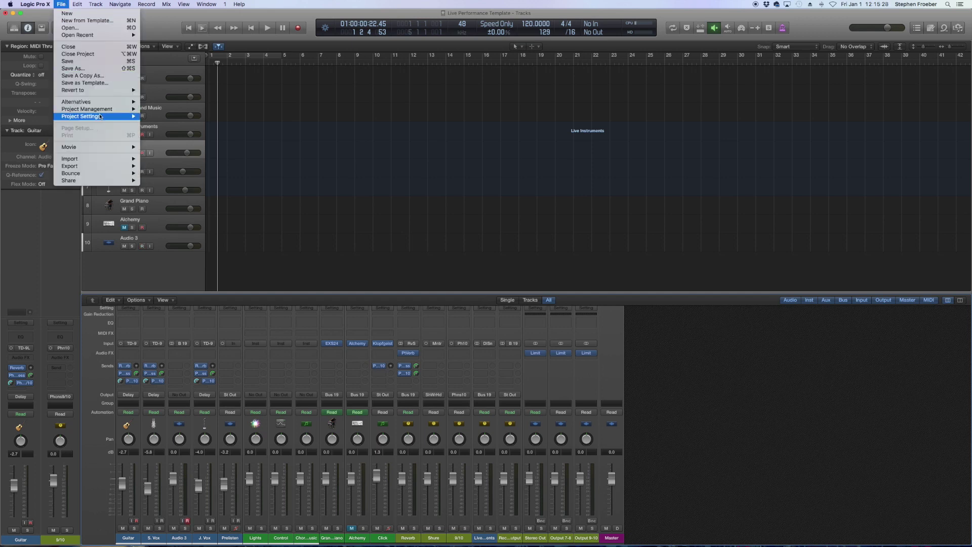
- Set the Metronome project setting's Audio Click output to 7-8
mouse_move(117, 116)
click(169, 131)
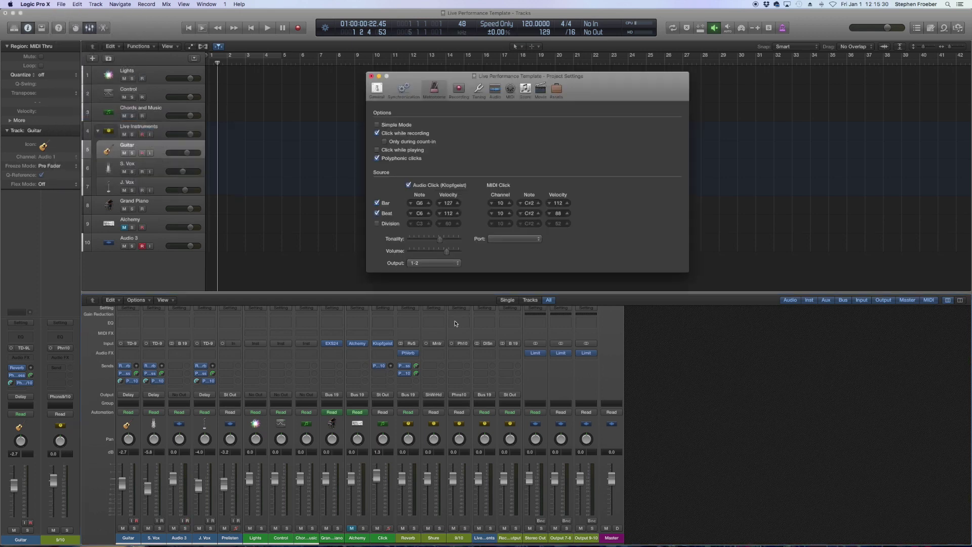
click(453, 264)
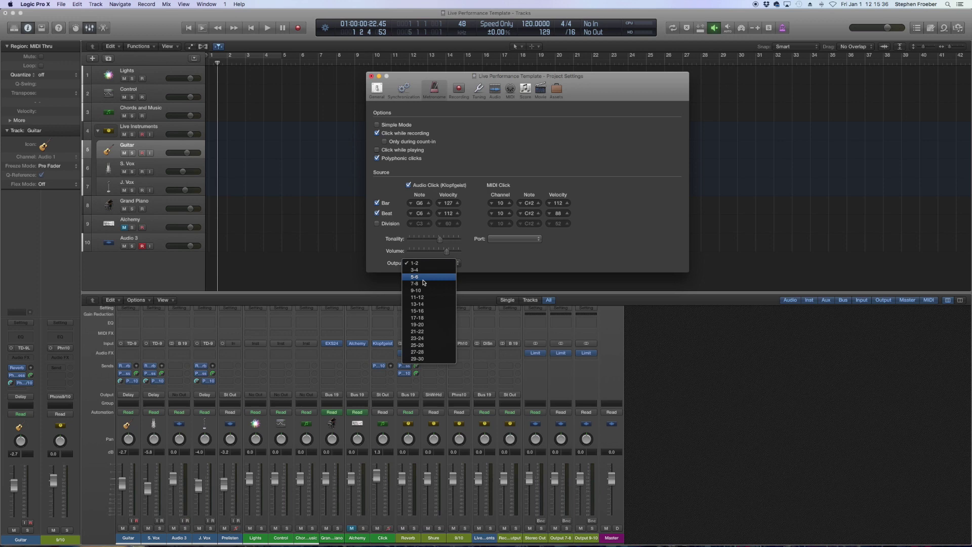
click(417, 285)
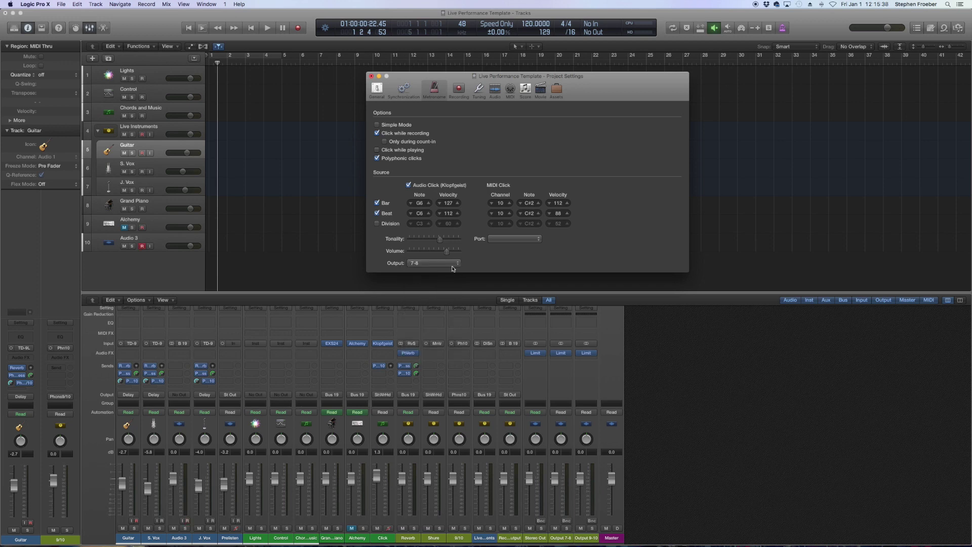
- Close Project Settings and confirm the Click channel outputs to the in-ear monitors
click(372, 76)
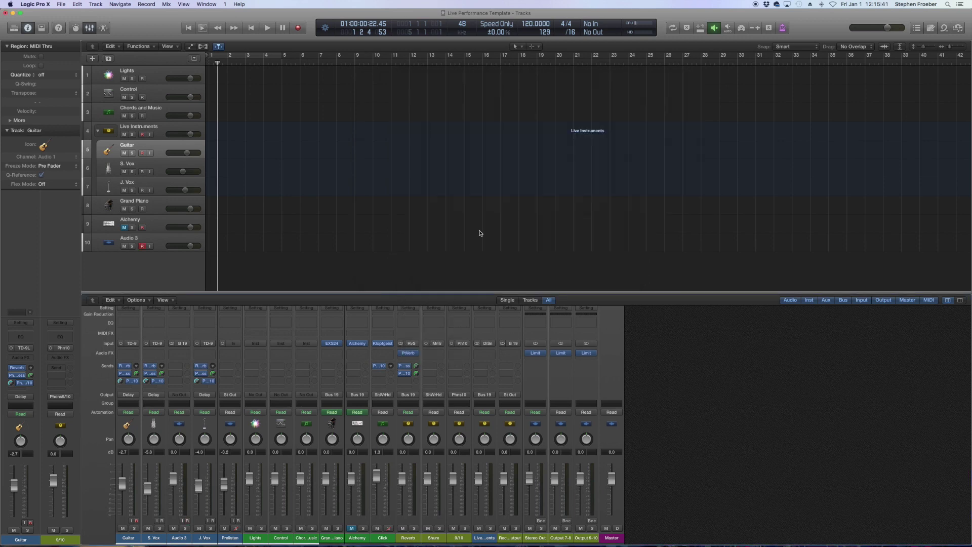
click(531, 300)
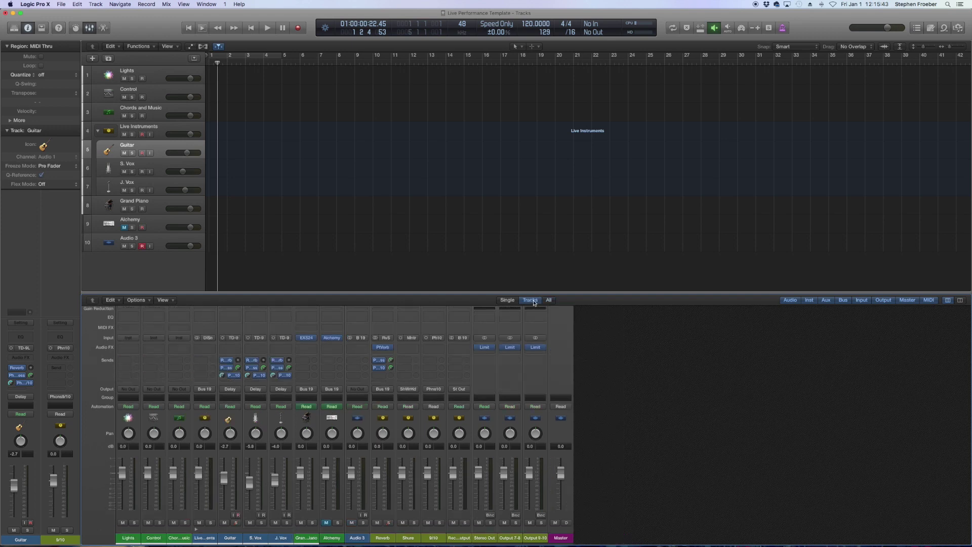
click(550, 300)
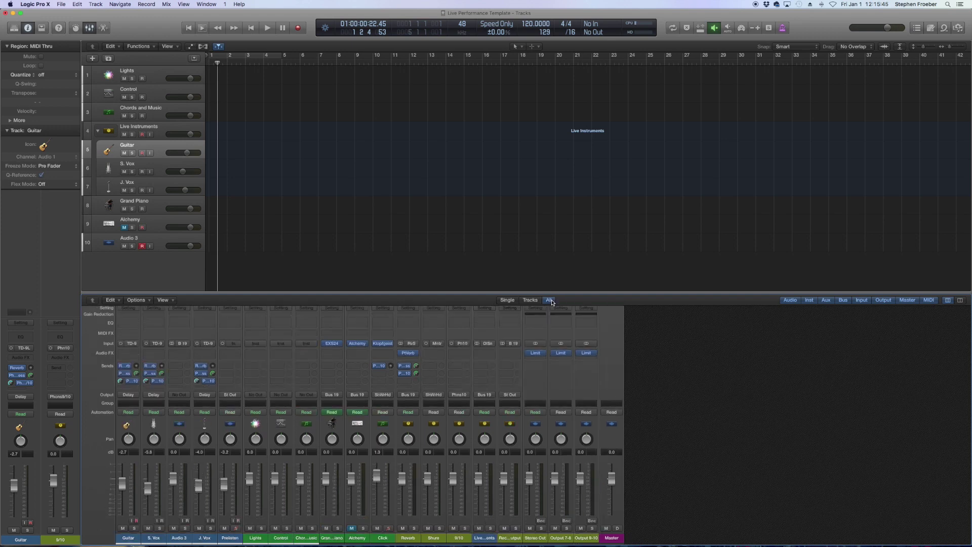
click(386, 537)
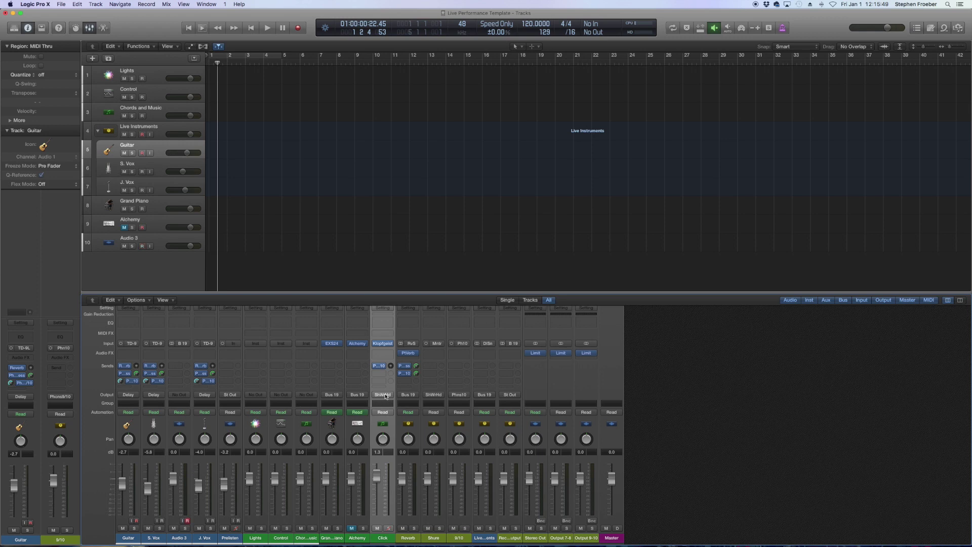
click(383, 395)
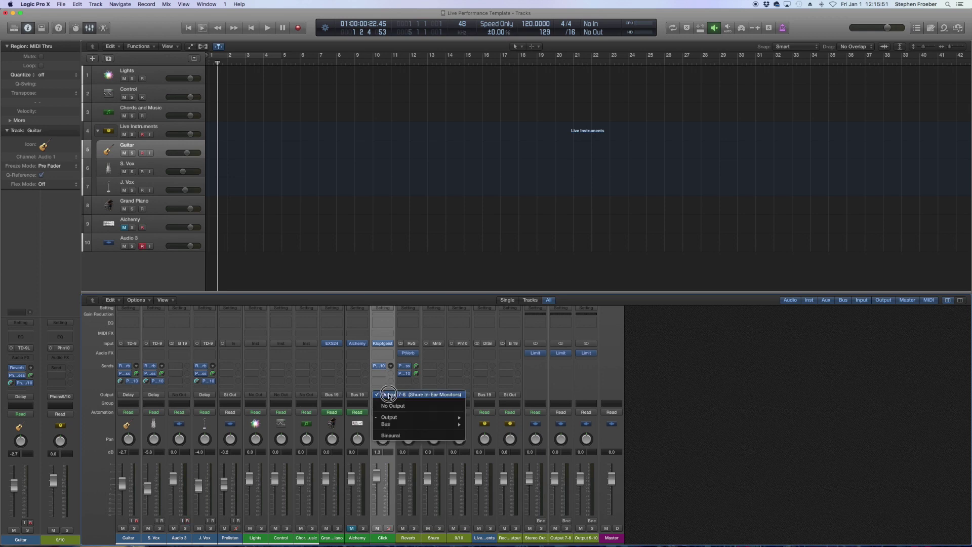
click(389, 395)
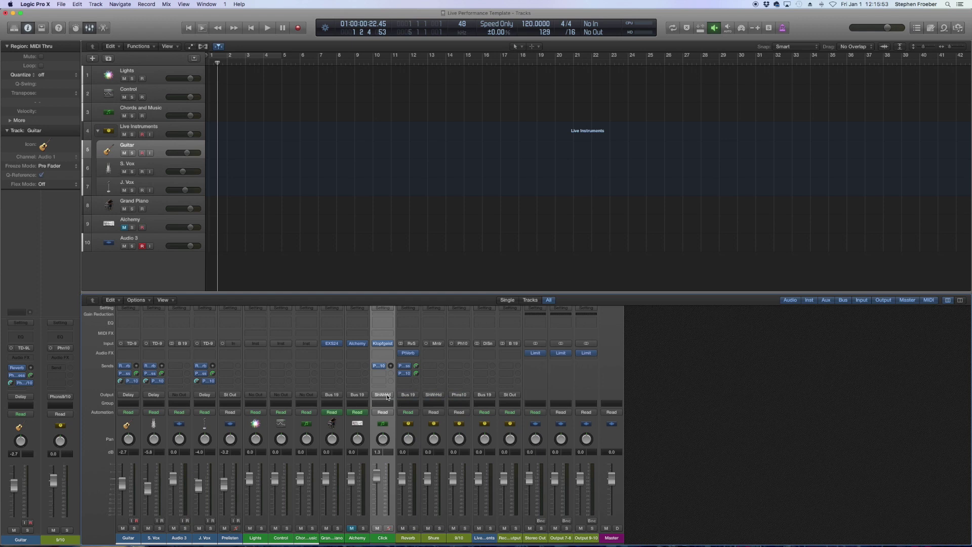
- Inspect the Click channel's send and audio effect slots, leaving them unchanged
click(383, 367)
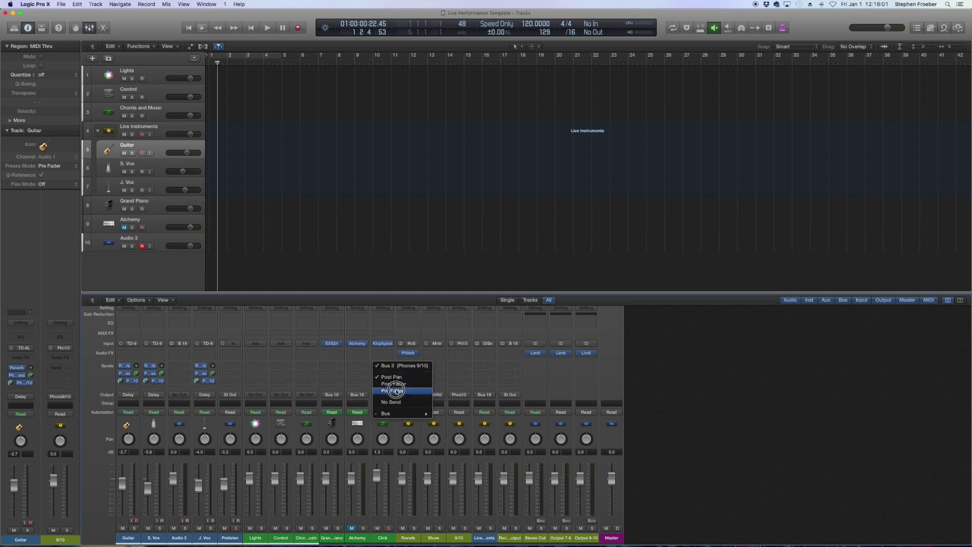
mouse_move(415, 413)
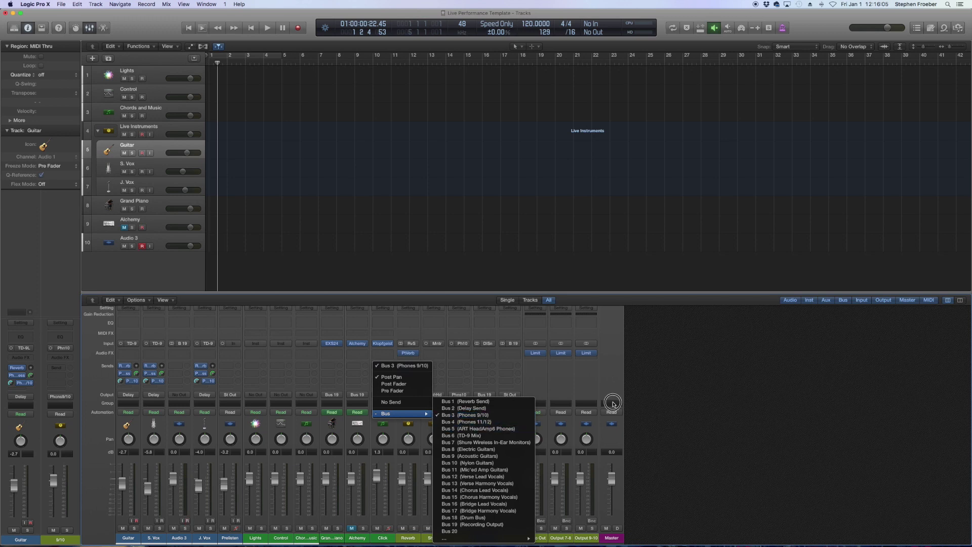
click(729, 380)
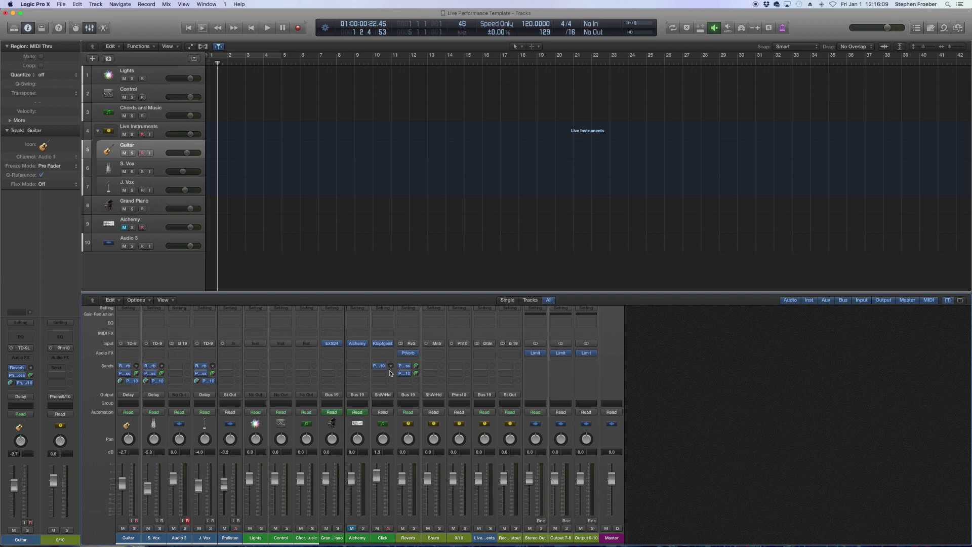
mouse_move(391, 368)
click(387, 353)
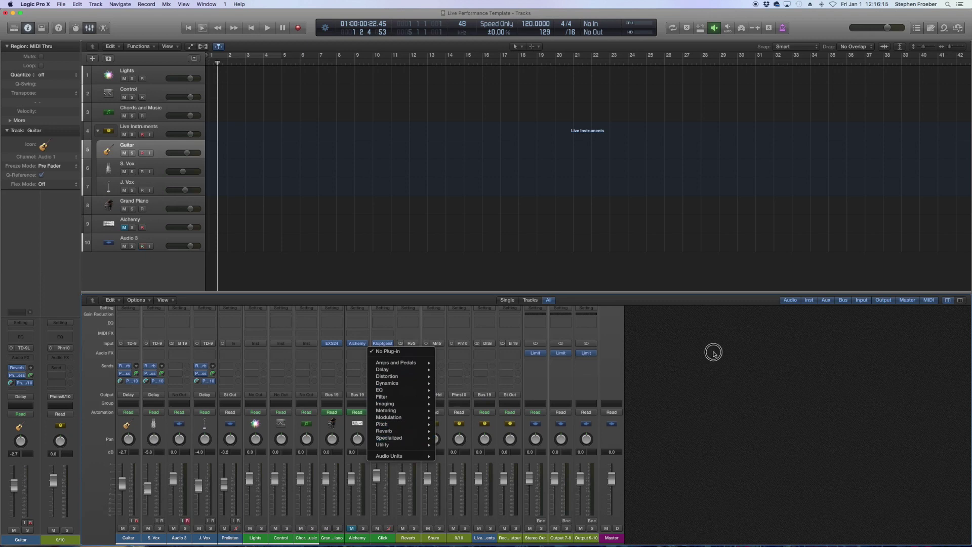
click(702, 385)
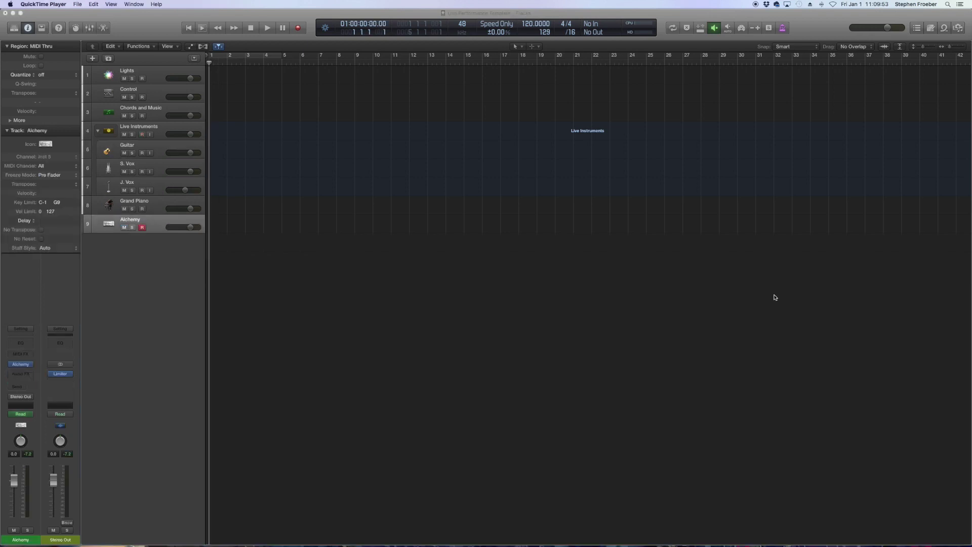
- Switch between Grand Piano, Alchemy and J. Vox to test automatic record-arming
click(157, 201)
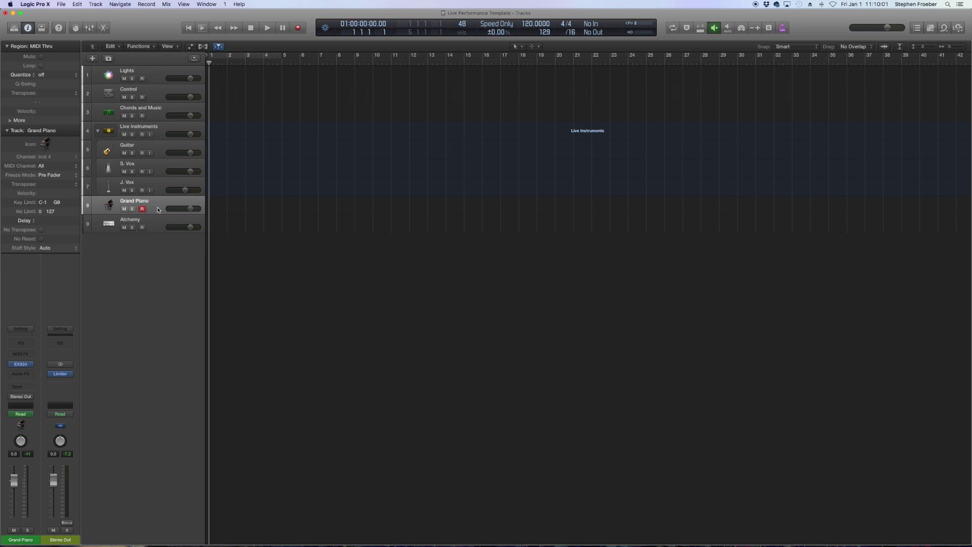
click(158, 223)
click(157, 210)
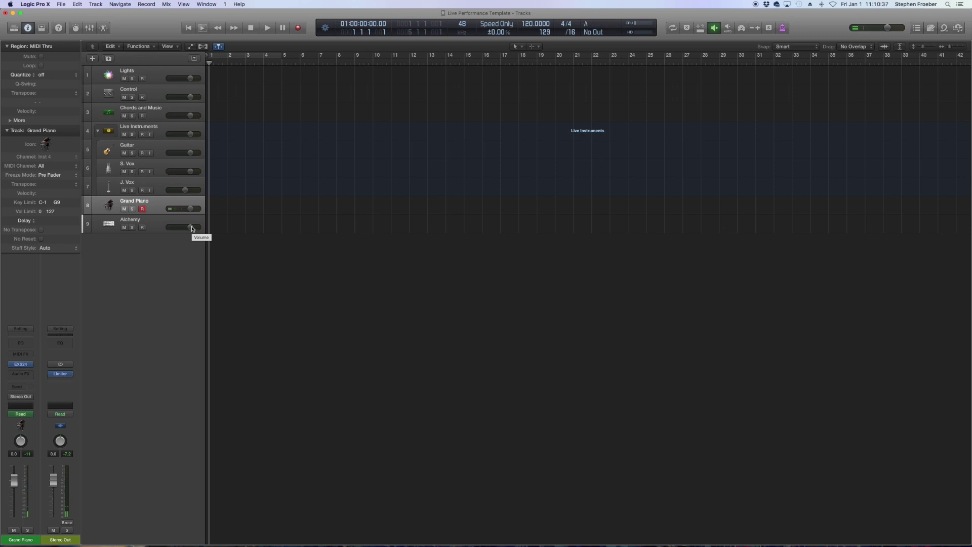
click(159, 189)
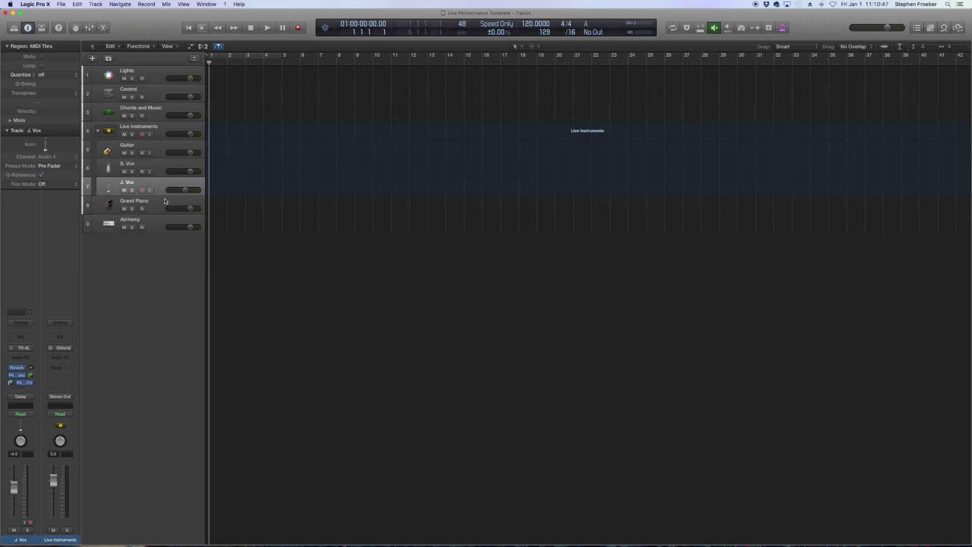
click(145, 205)
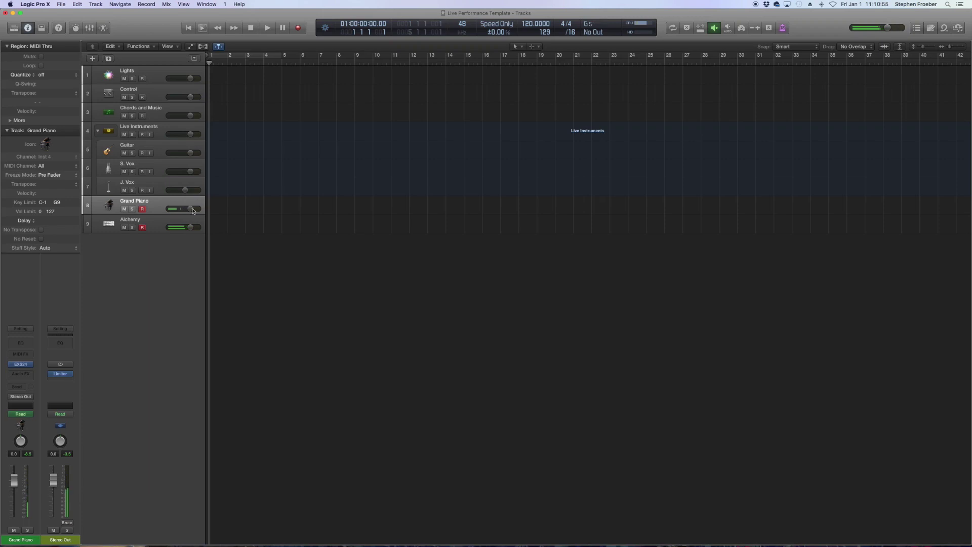
- Return to Grand Piano and turn off Alchemy's record arm
click(158, 101)
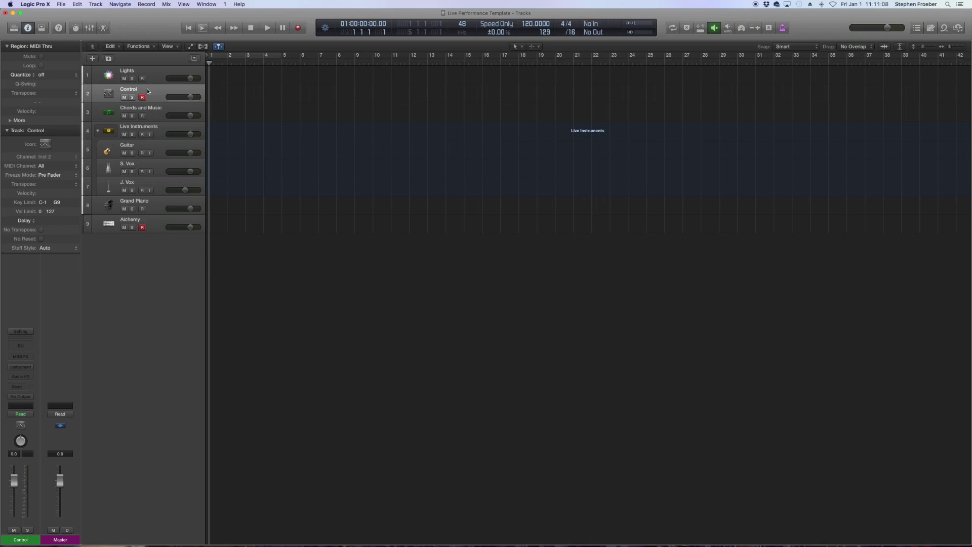
click(152, 204)
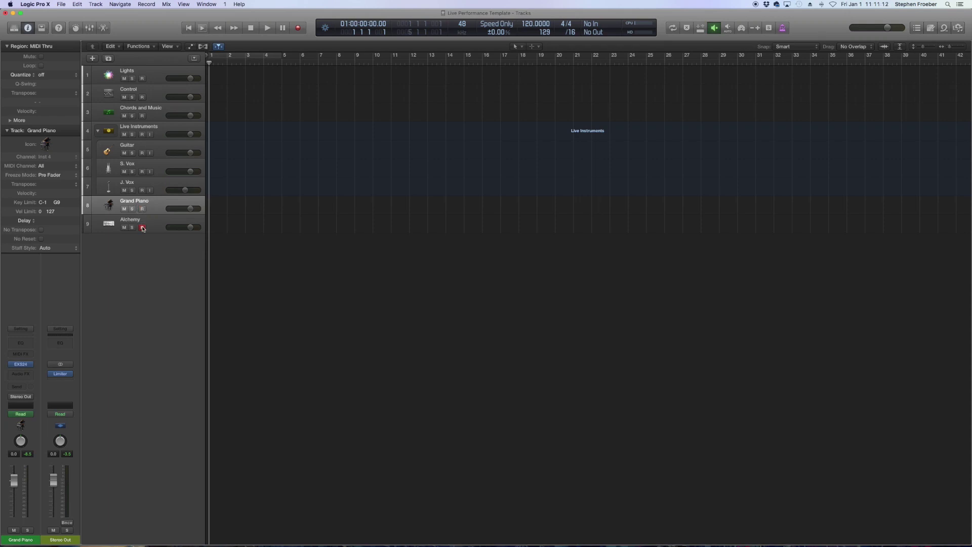
click(142, 228)
- Recall screen set 3 and open the MIDI Environment
key(3)
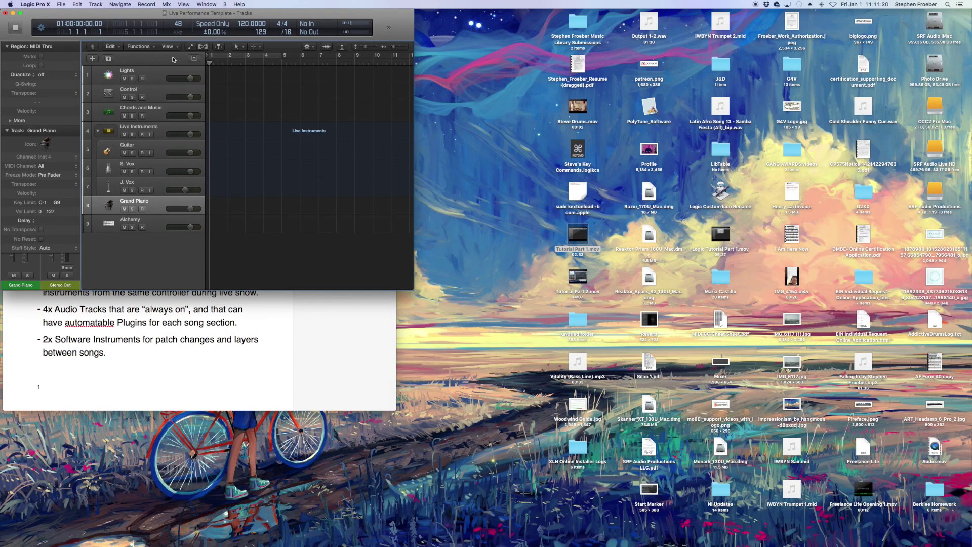
click(210, 4)
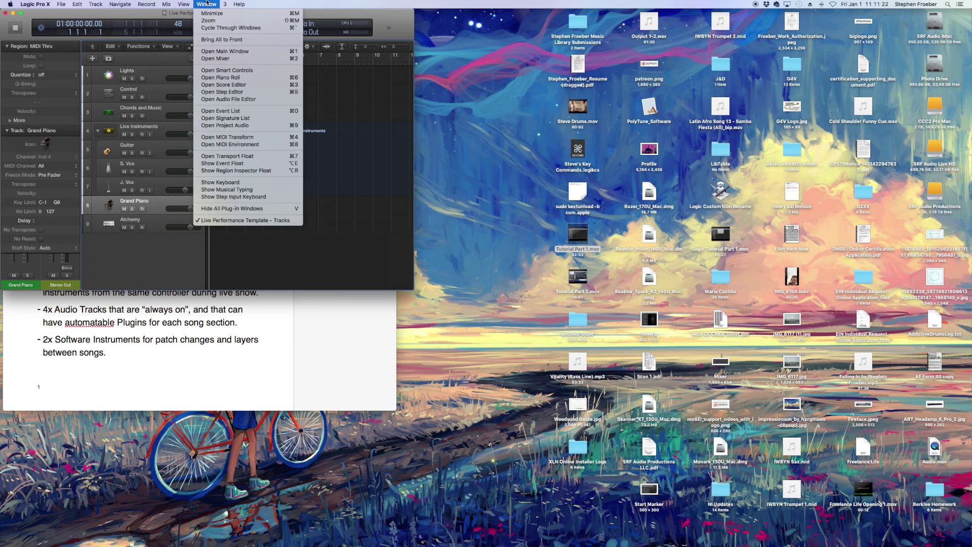
click(229, 144)
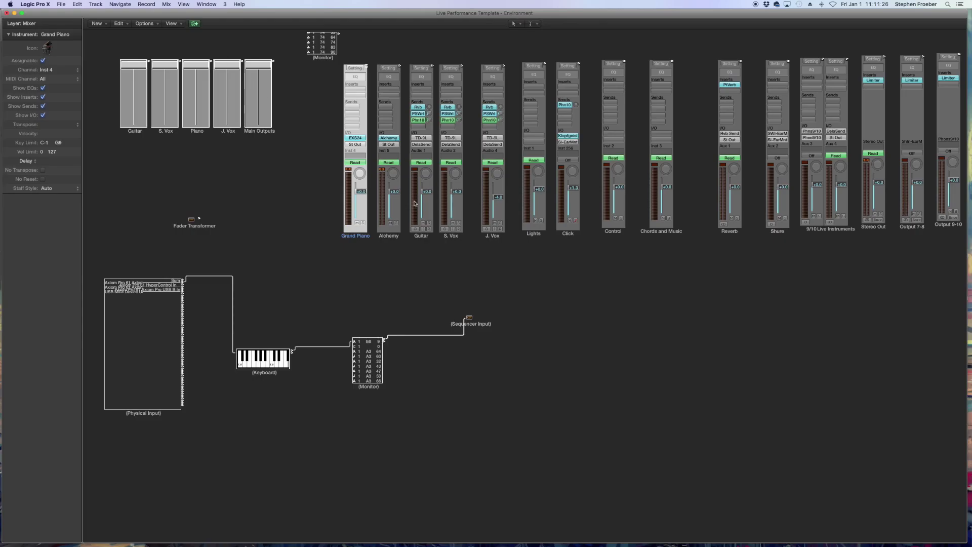
- Close the Tracks window, leaving the Environment's Mixer layer showing
key(ctrl+Up)
click(266, 150)
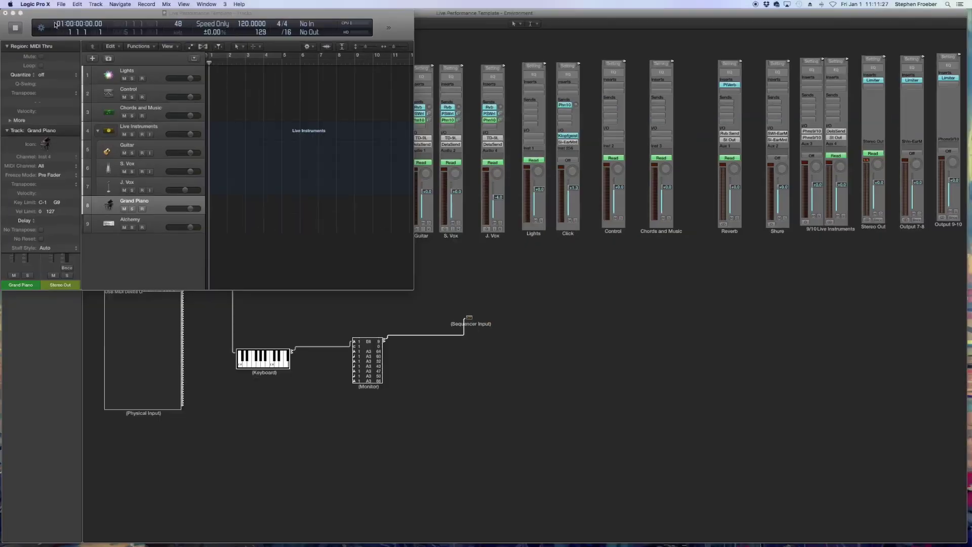
click(5, 13)
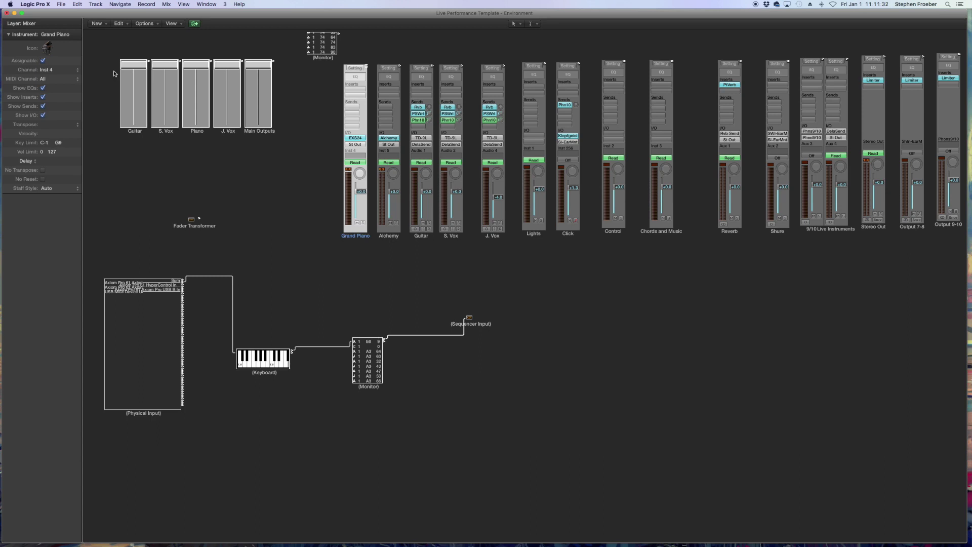
click(40, 24)
scroll(707, 303, right, 3)
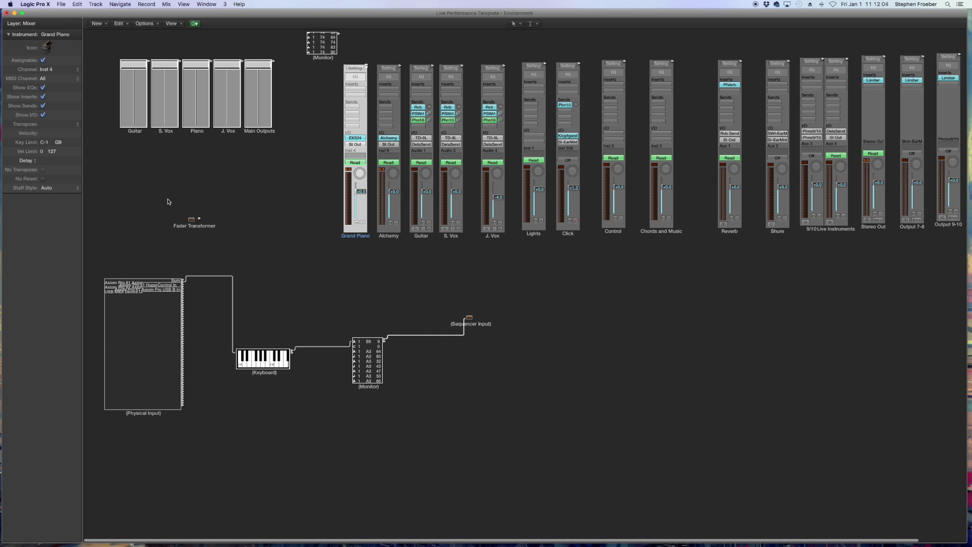
scroll(701, 342, down, 1)
scroll(703, 343, right, 3)
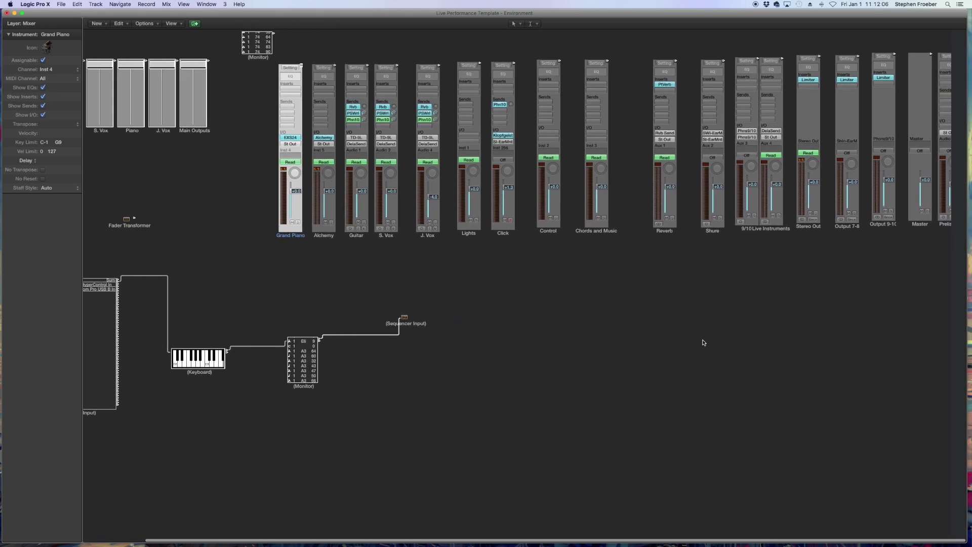
scroll(703, 343, left, 2)
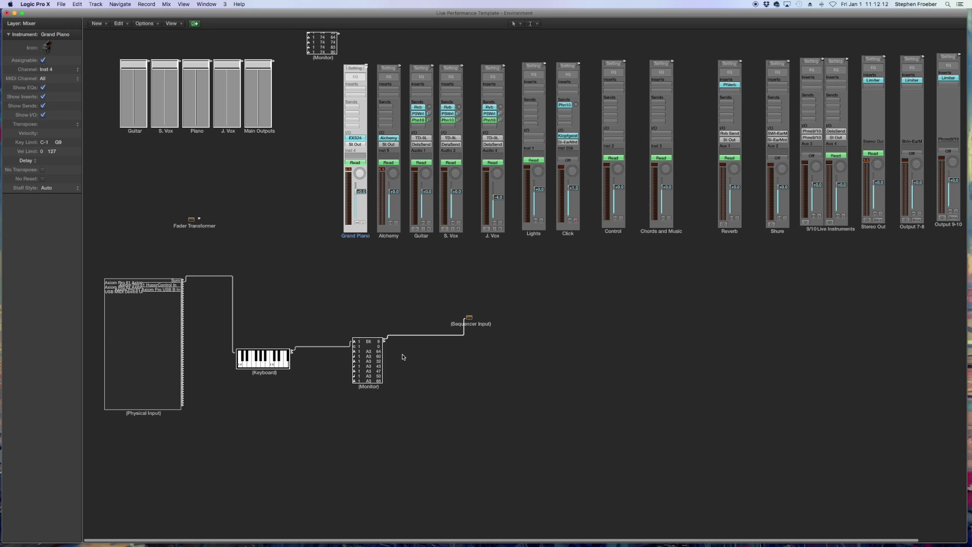
- Delete the Monitor→Sequencer Input and Physical Input→Keyboard cables
click(523, 373)
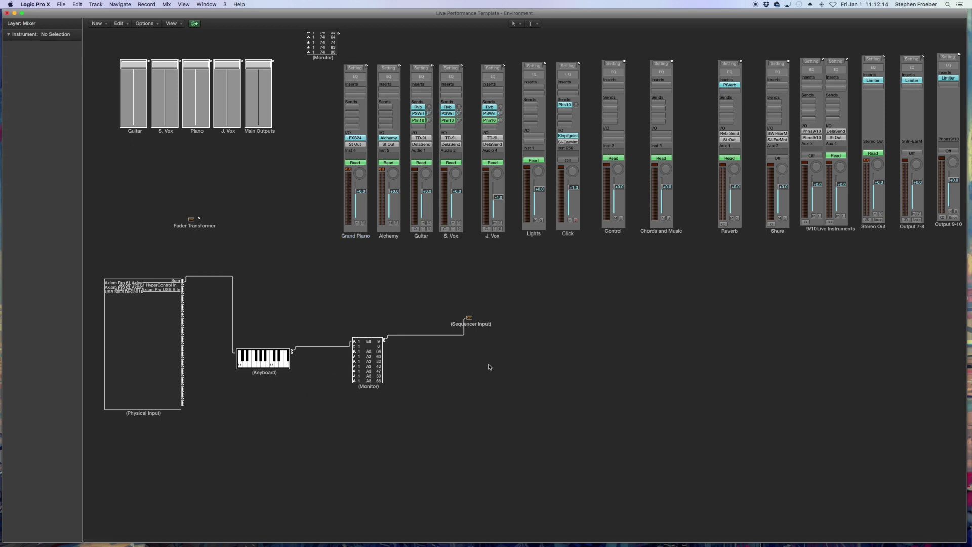
click(420, 336)
key(Delete)
click(233, 301)
key(Delete)
- Cable Physical Input's Sum to Keyboard, and the Monitor into the Grand Piano and Alchemy strips
mouse_move(183, 280)
mouse_down()
mouse_move(206, 282)
mouse_move(188, 282)
mouse_move(242, 364)
mouse_move(242, 301)
mouse_move(185, 282)
mouse_up()
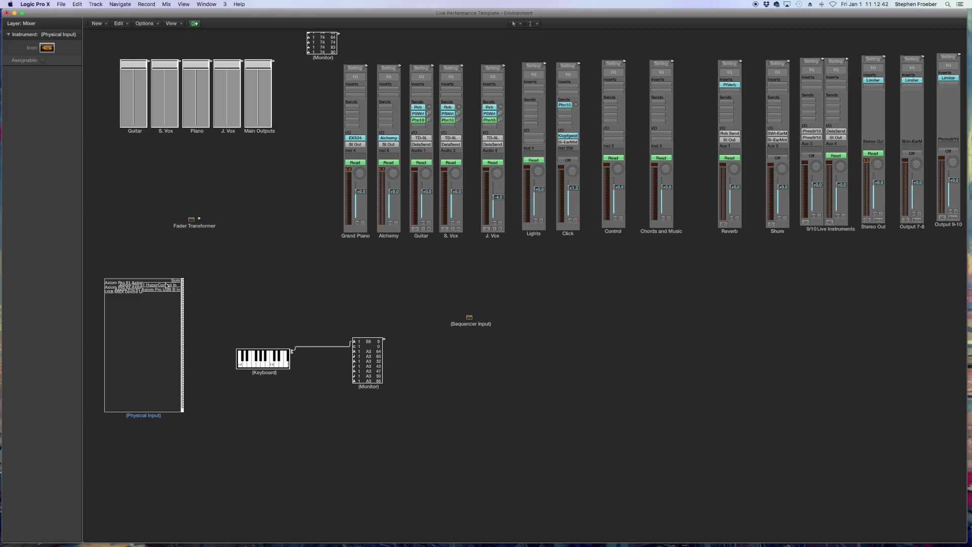
drag(183, 282, 242, 354)
click(369, 366)
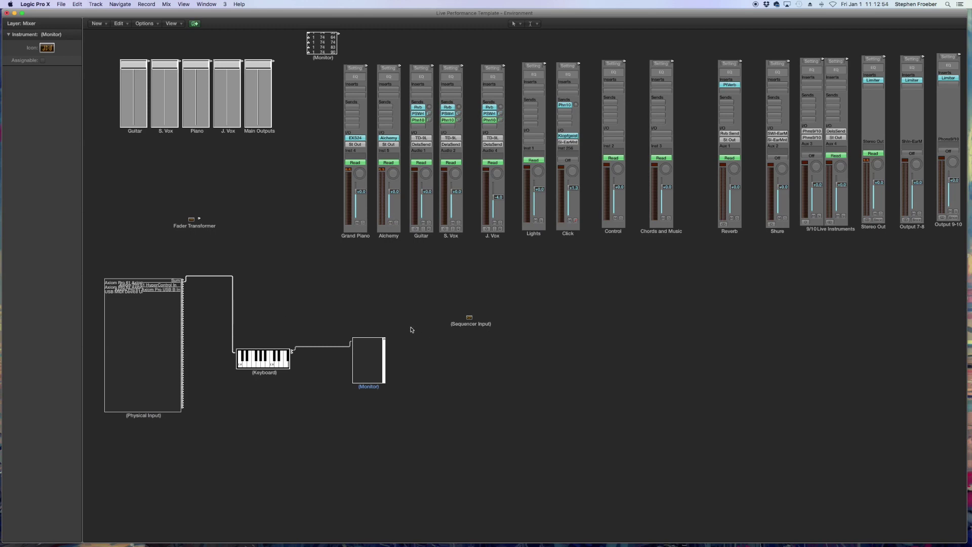
drag(384, 339, 359, 226)
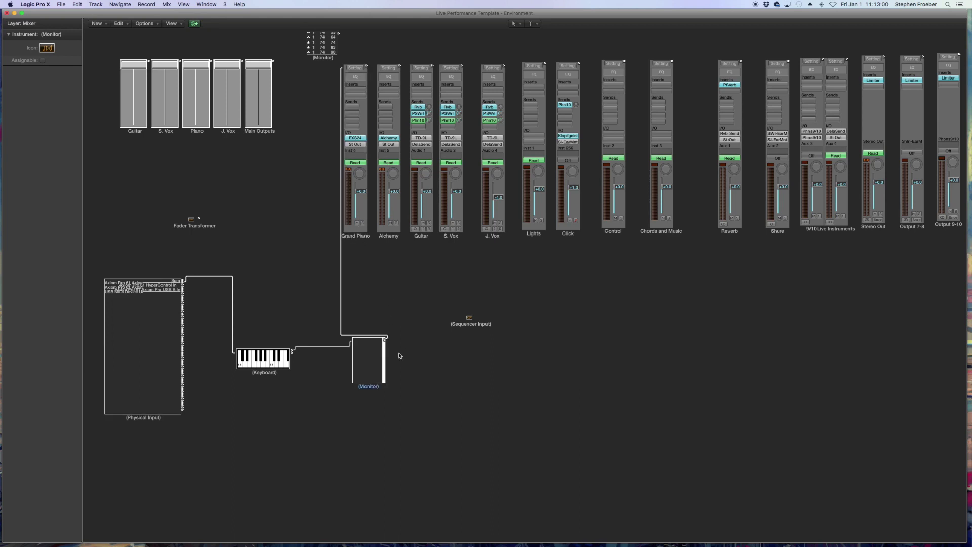
drag(385, 343, 389, 224)
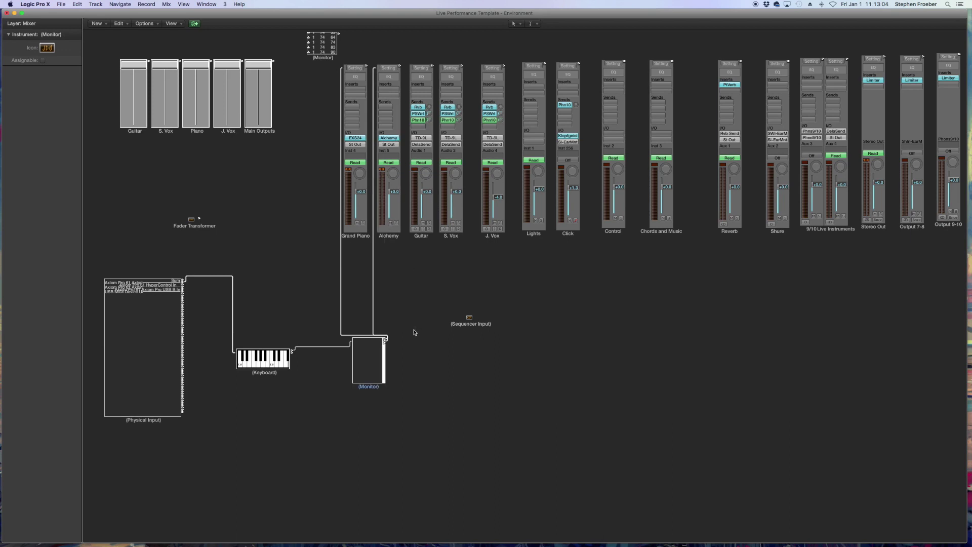
key(super+w)
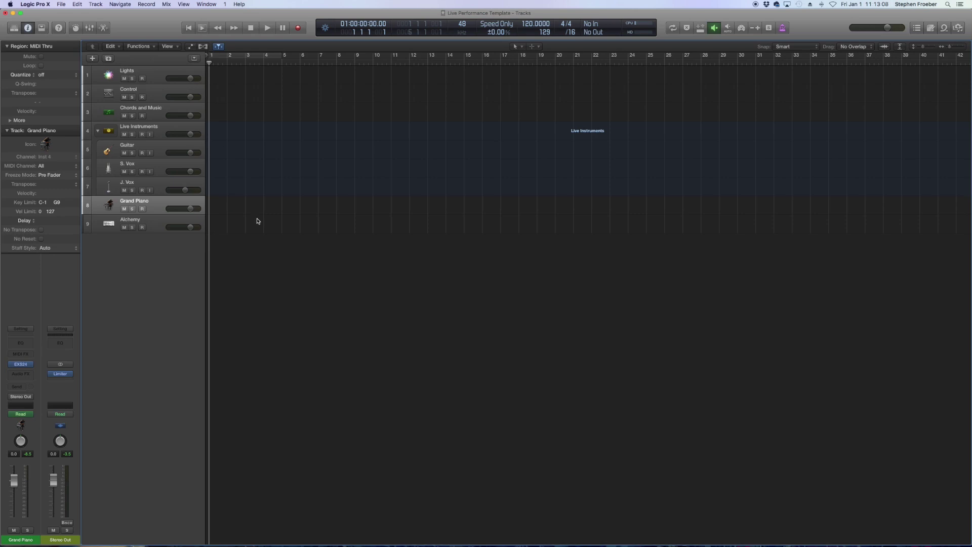
- Disarm Lights, Control and Grand Piano, stop playback, and show the Mute automation lanes
click(152, 129)
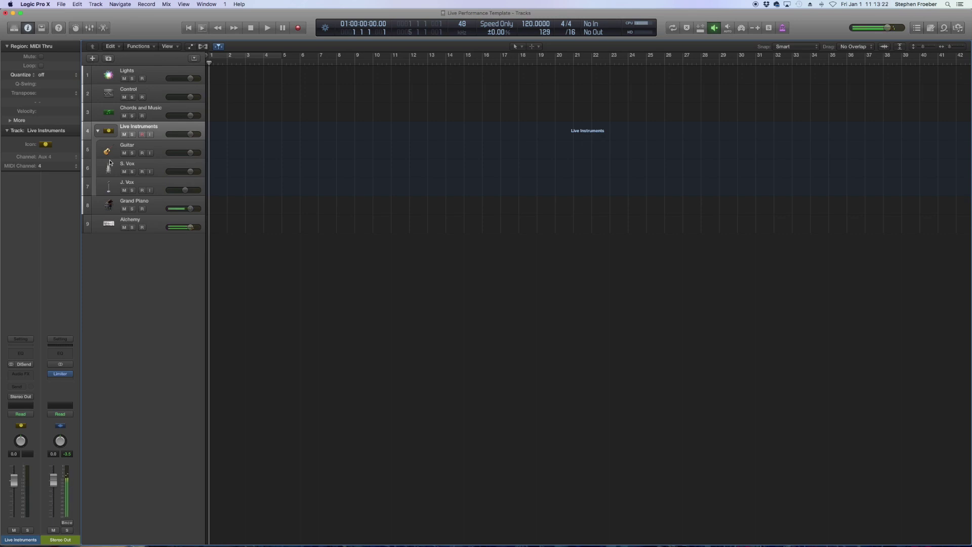
click(149, 108)
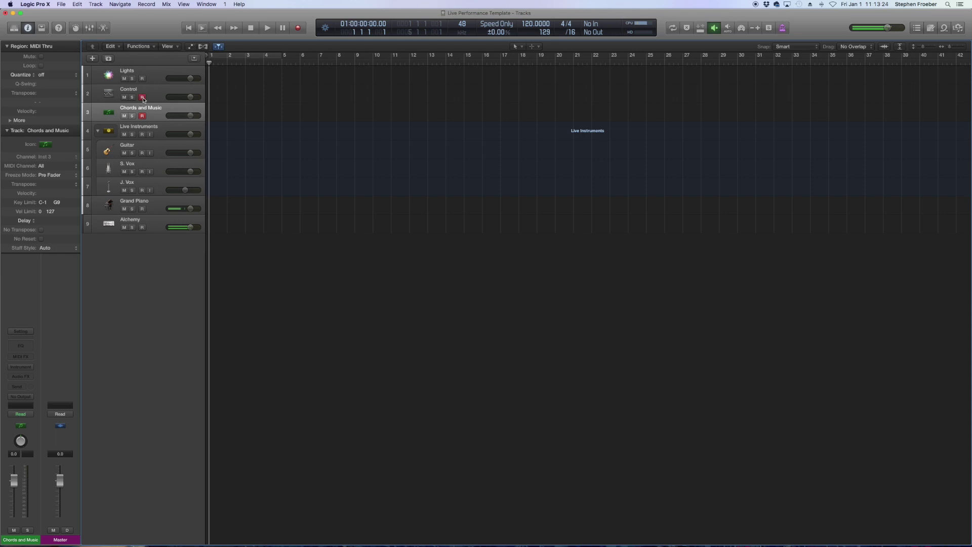
click(142, 78)
click(152, 79)
click(143, 80)
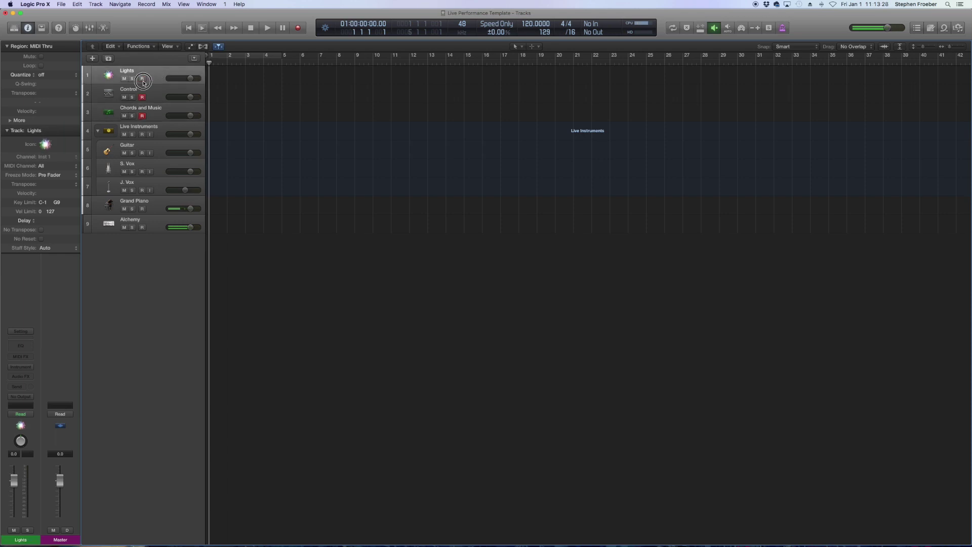
click(142, 97)
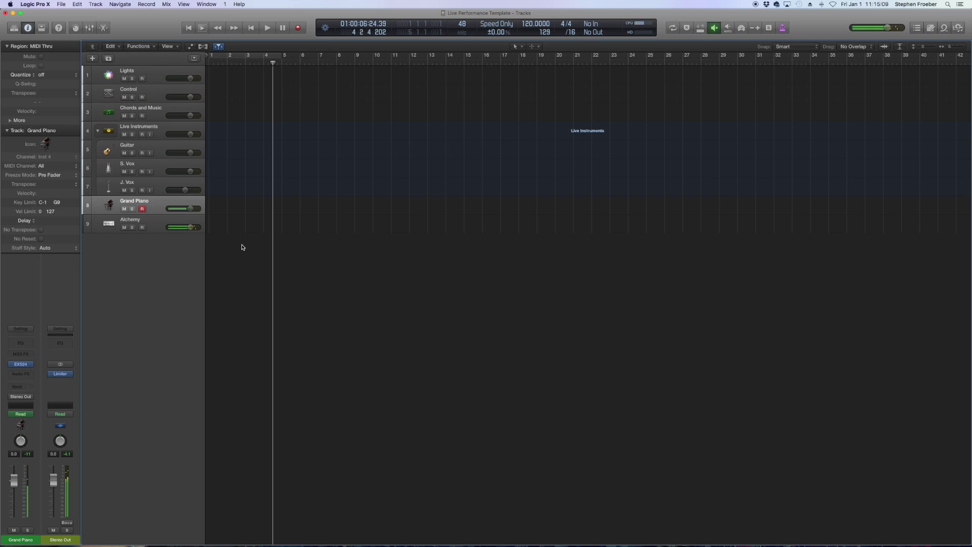
click(142, 209)
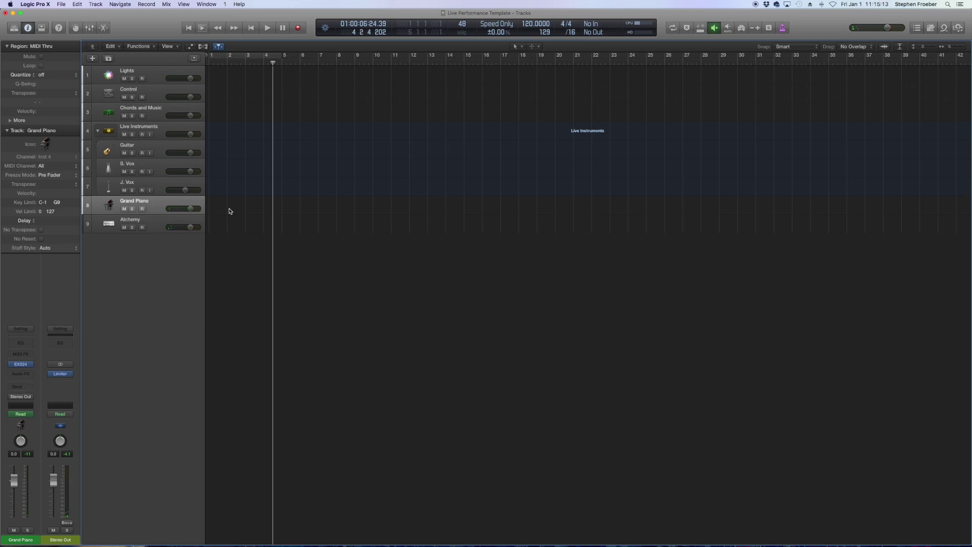
key(space)
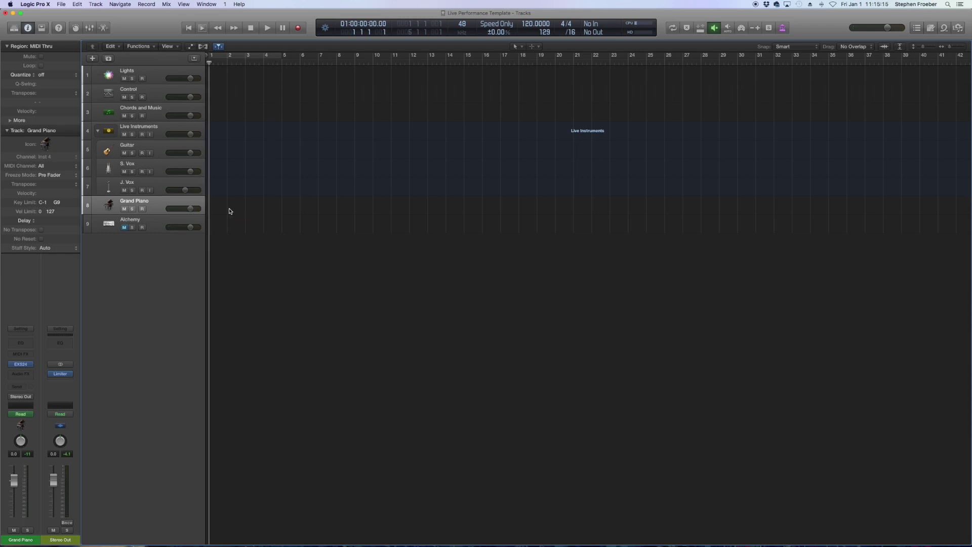
key(a)
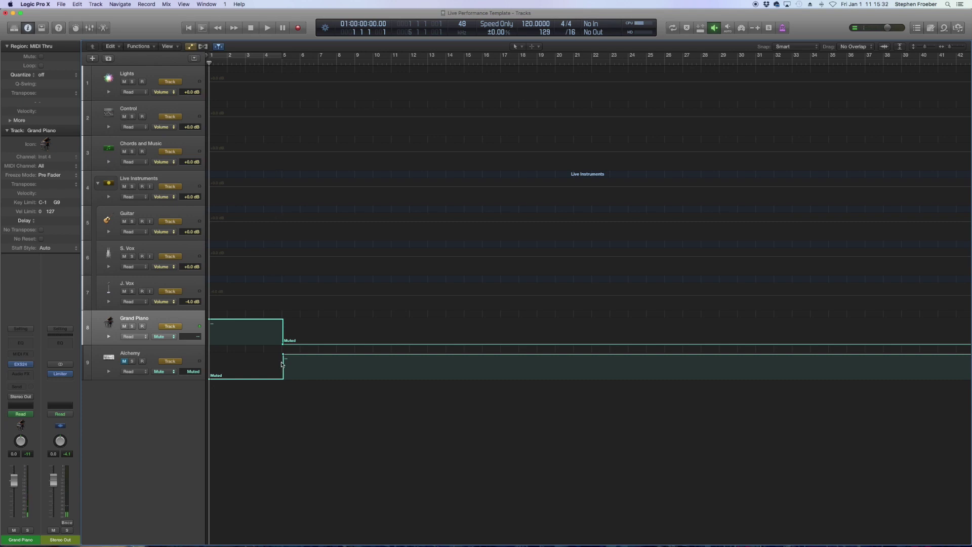
- Play from bar 4 to hear the bar-5 Grand Piano→Alchemy handover, then unmute Grand Piano
click(262, 61)
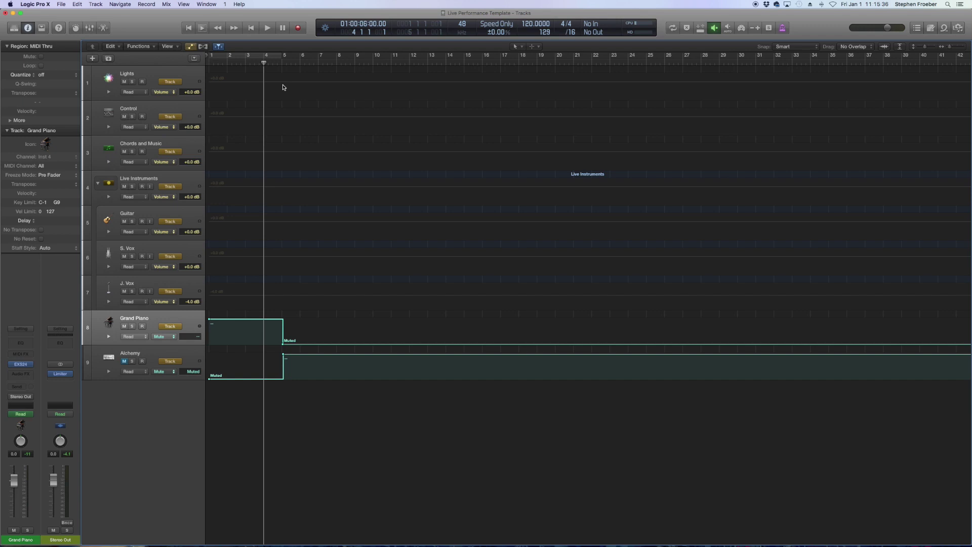
key(space)
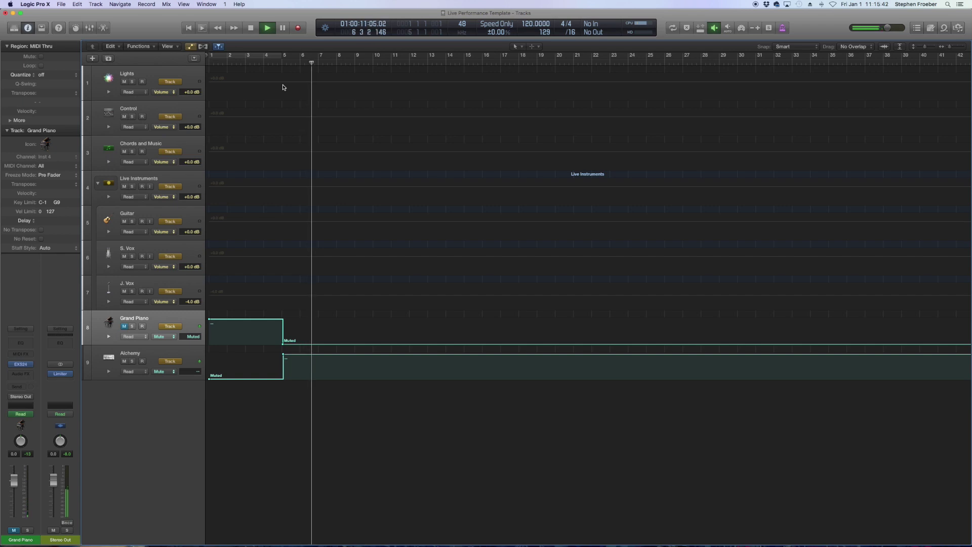
key(space)
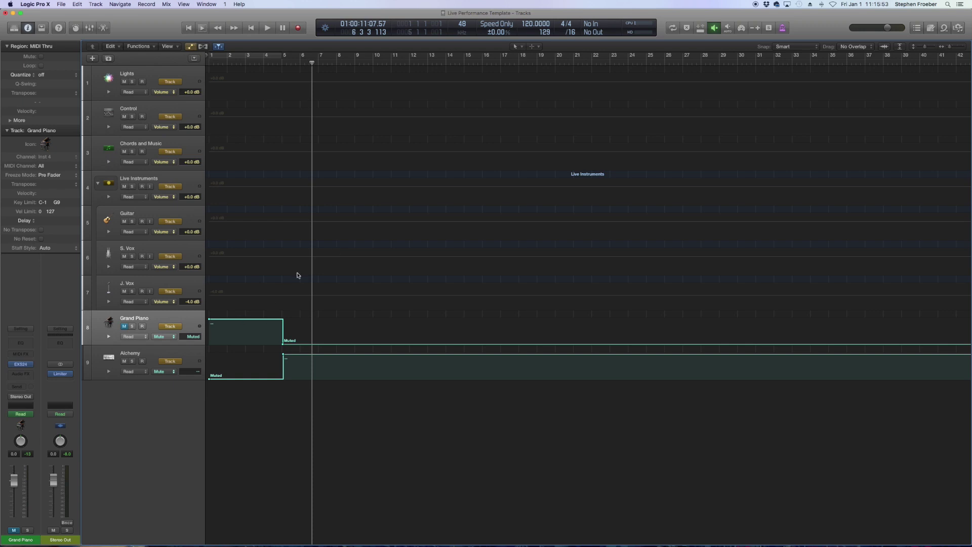
click(124, 326)
click(153, 108)
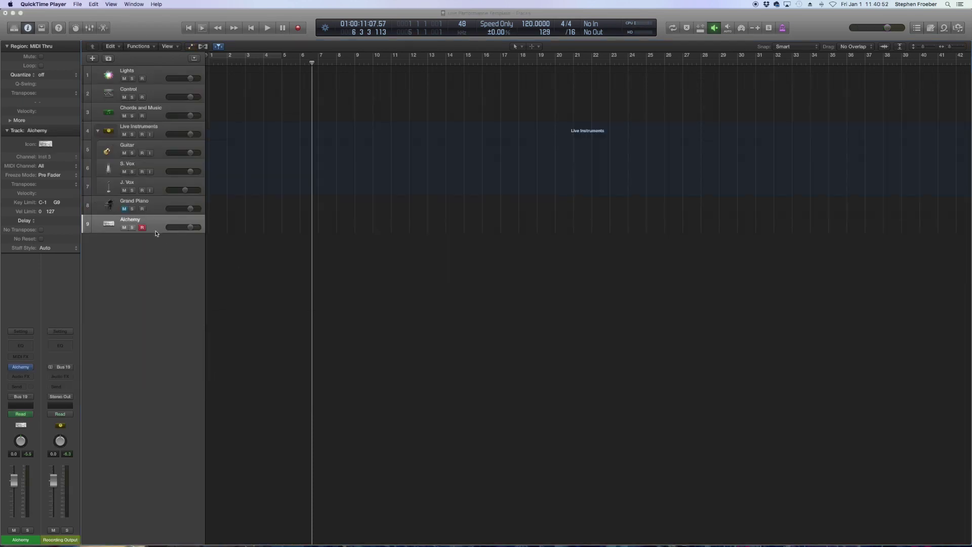
- Check the Environment routing in Logic, then switch Alchemy's record-enable off
click(292, 318)
key(super+0)
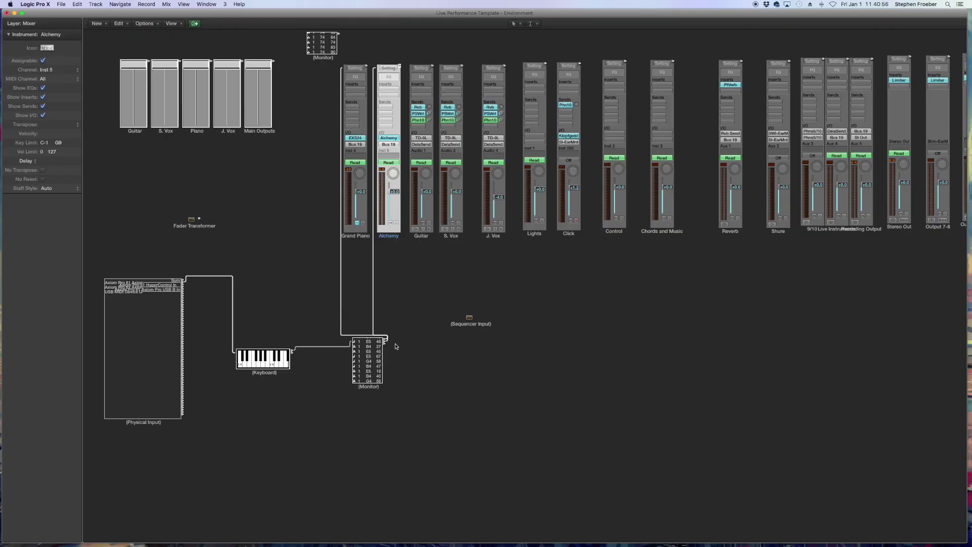
click(142, 228)
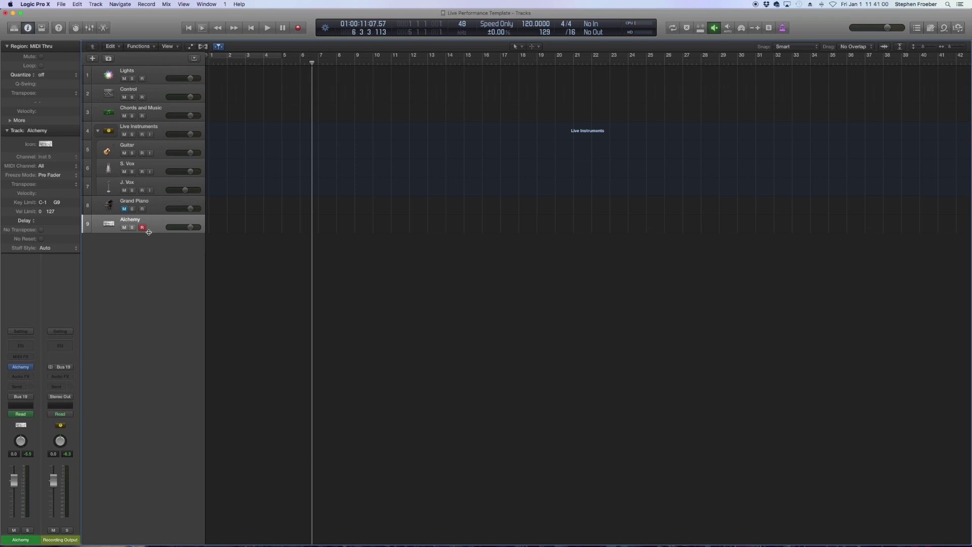
click(142, 227)
- Create software instrument track Inst 6 using an instrument plug-in, Ultrabeat (Drum Synth)
click(93, 58)
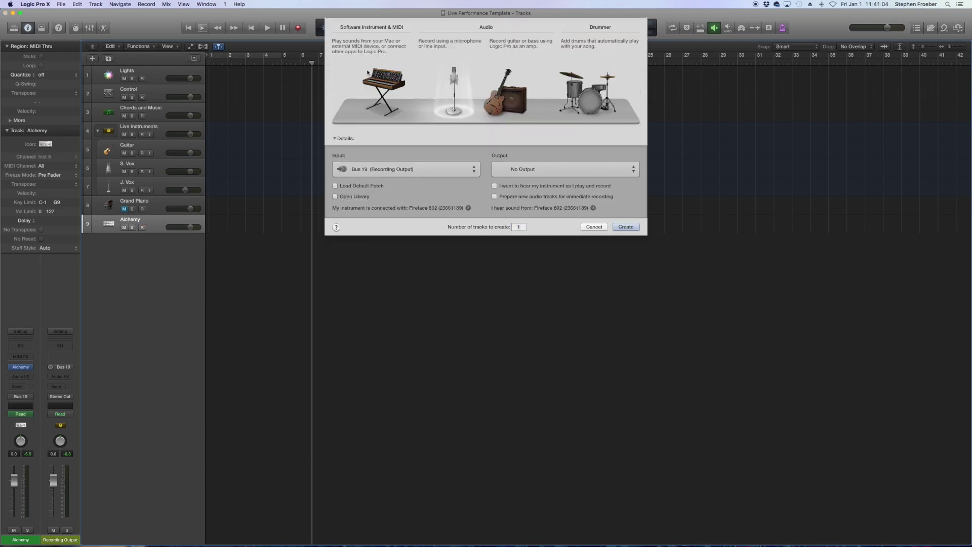
click(416, 171)
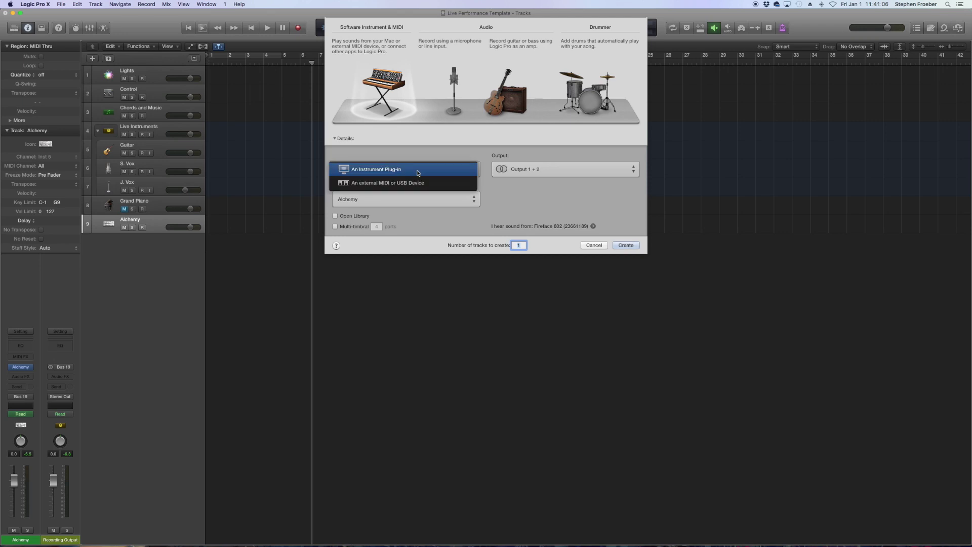
click(417, 173)
click(426, 200)
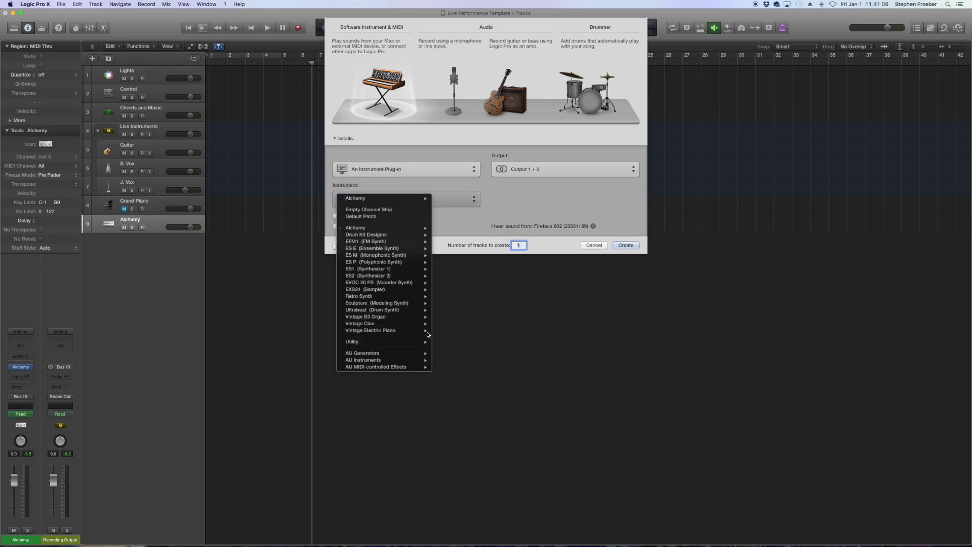
click(454, 316)
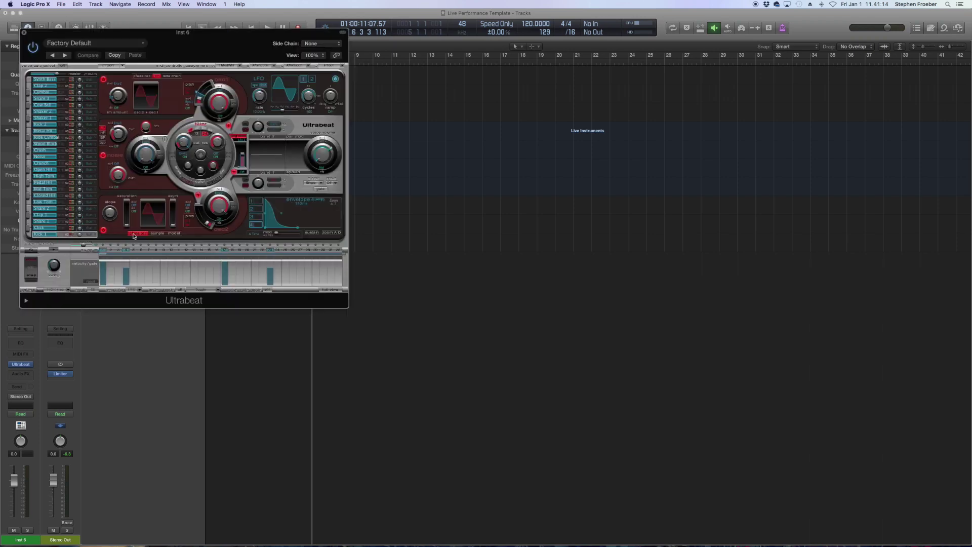
- Lower the Inst 6 volume slider slightly, leaving Ultrabeat's pattern selection unchanged
drag(203, 34, 716, 195)
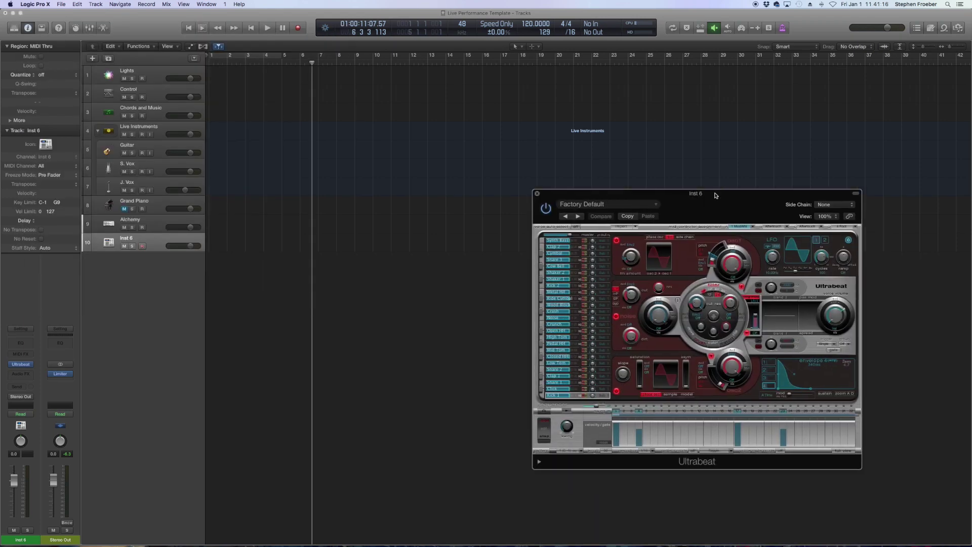
click(546, 412)
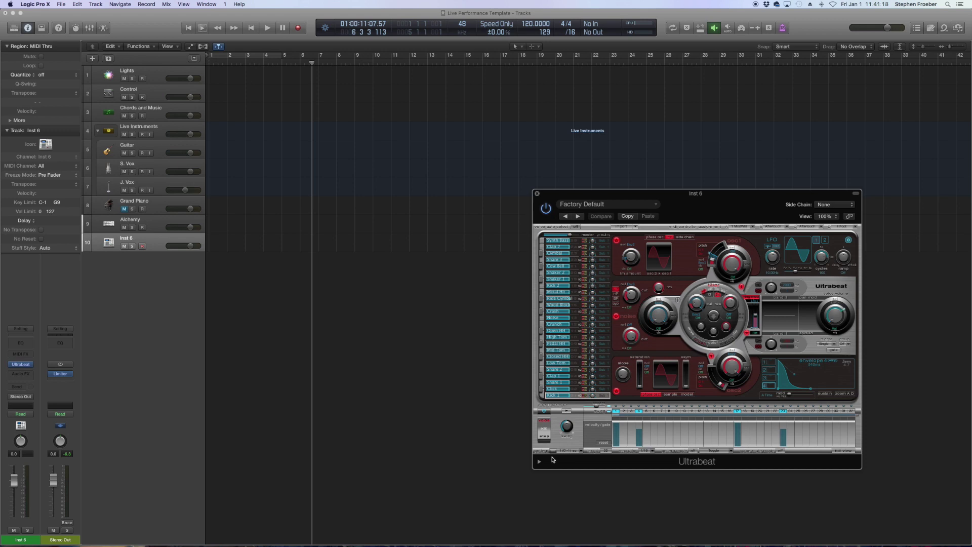
click(692, 451)
drag(585, 198, 565, 210)
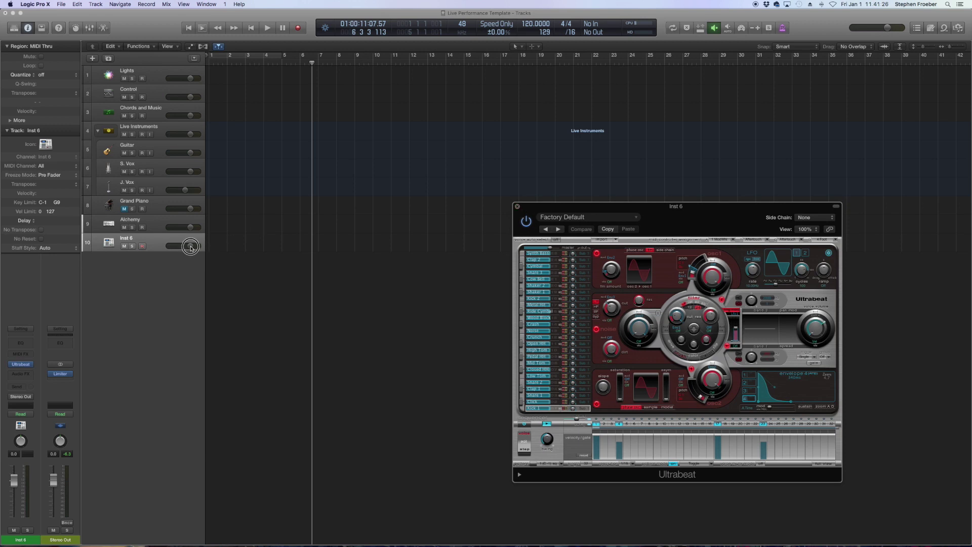
mouse_move(190, 245)
mouse_down()
mouse_move(92, 245)
mouse_move(189, 246)
mouse_up()
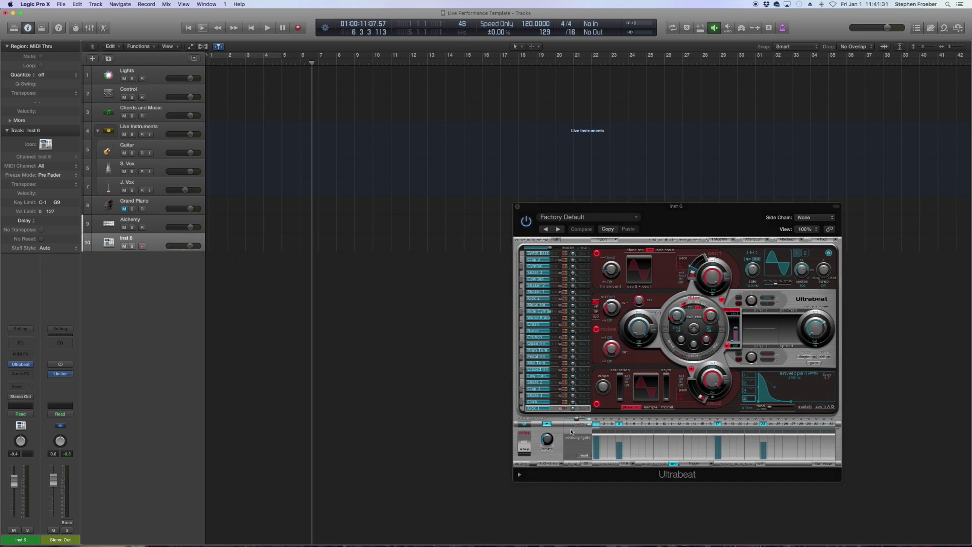
click(562, 464)
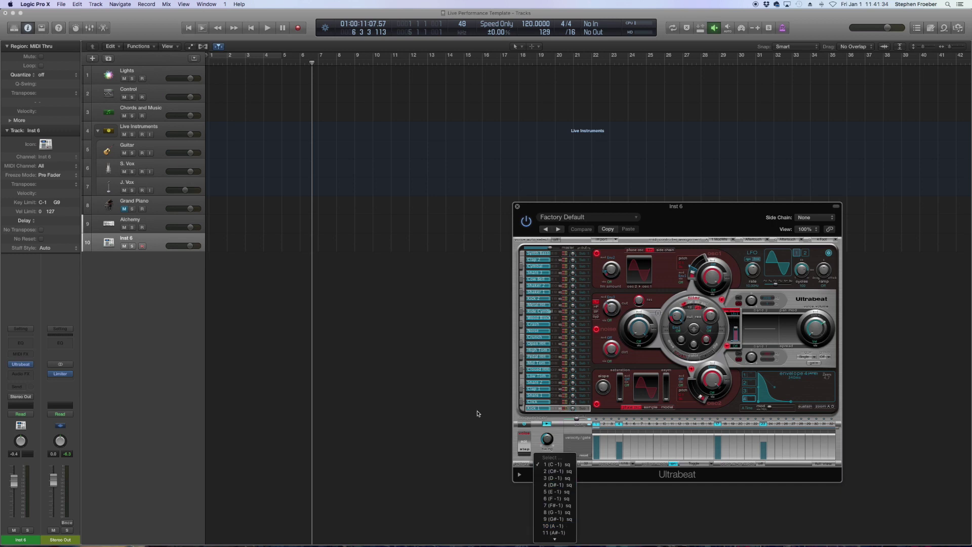
click(410, 343)
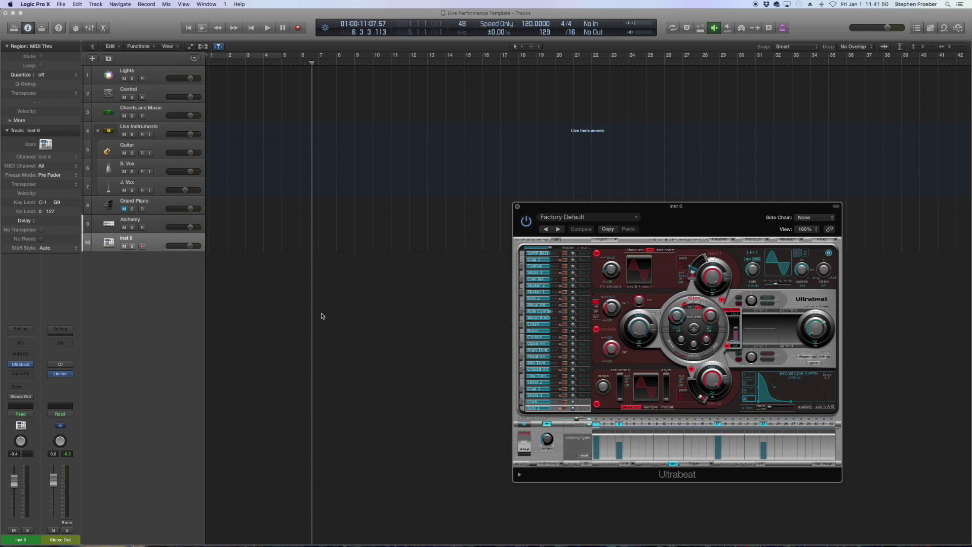
mouse_move(175, 243)
mouse_down()
mouse_move(189, 246)
mouse_move(138, 247)
mouse_move(192, 246)
mouse_up()
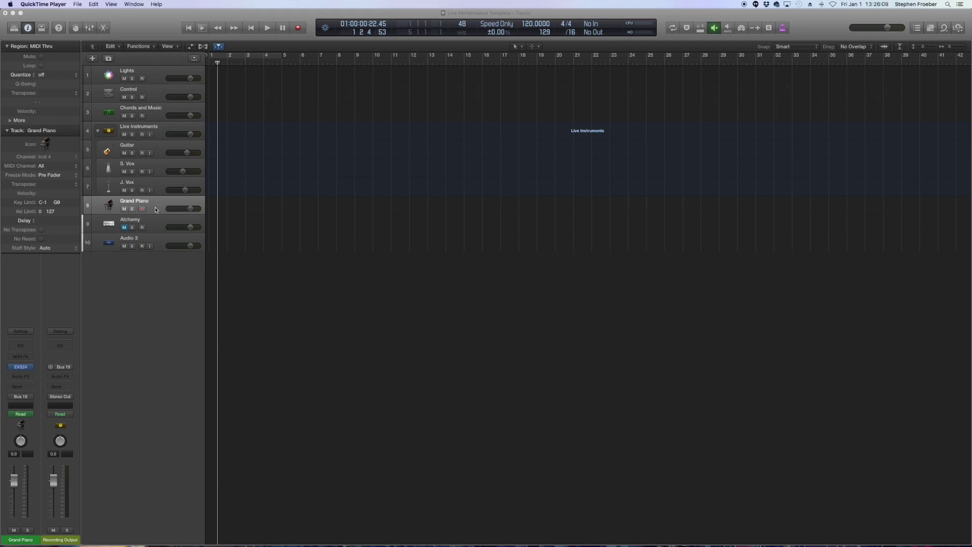
- Look over the Environment routing layer, then return to the tracks view
click(155, 222)
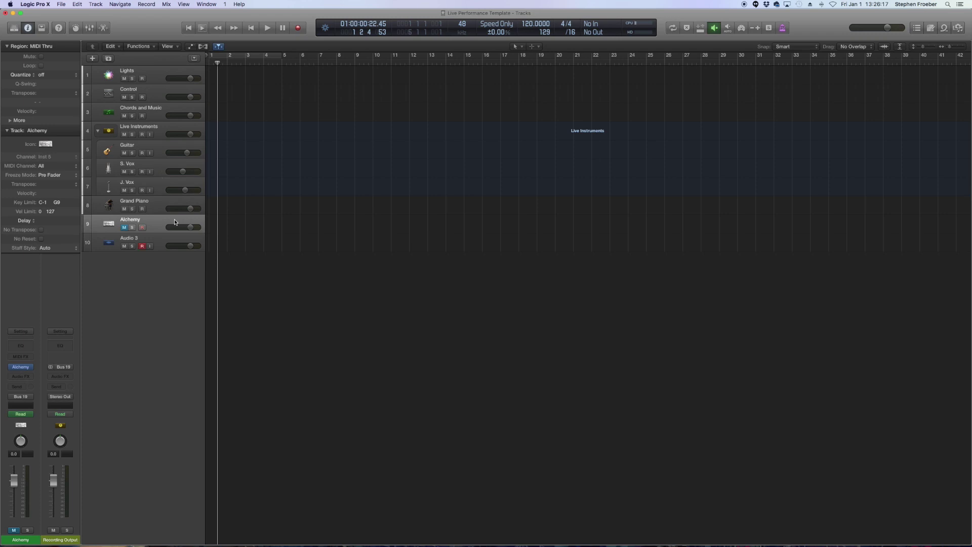
key(3)
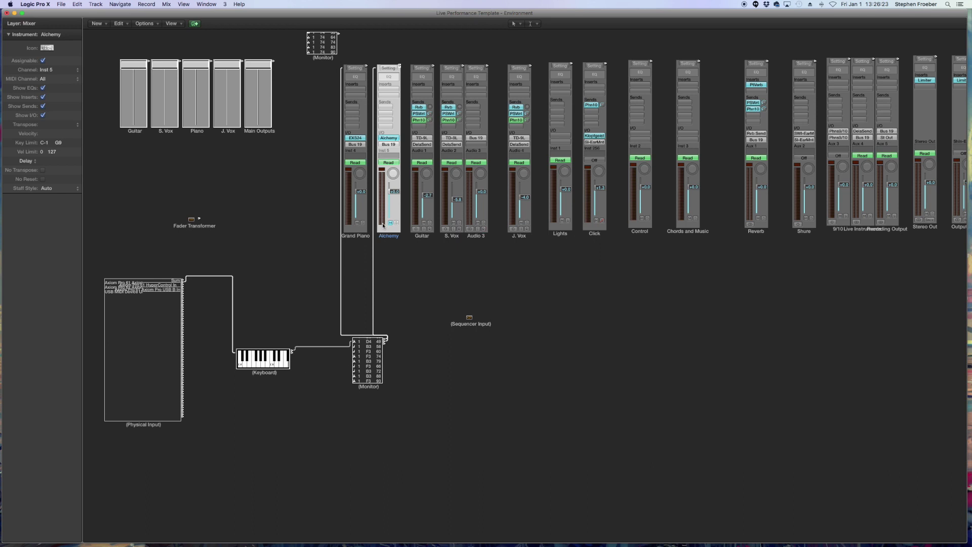
key(1)
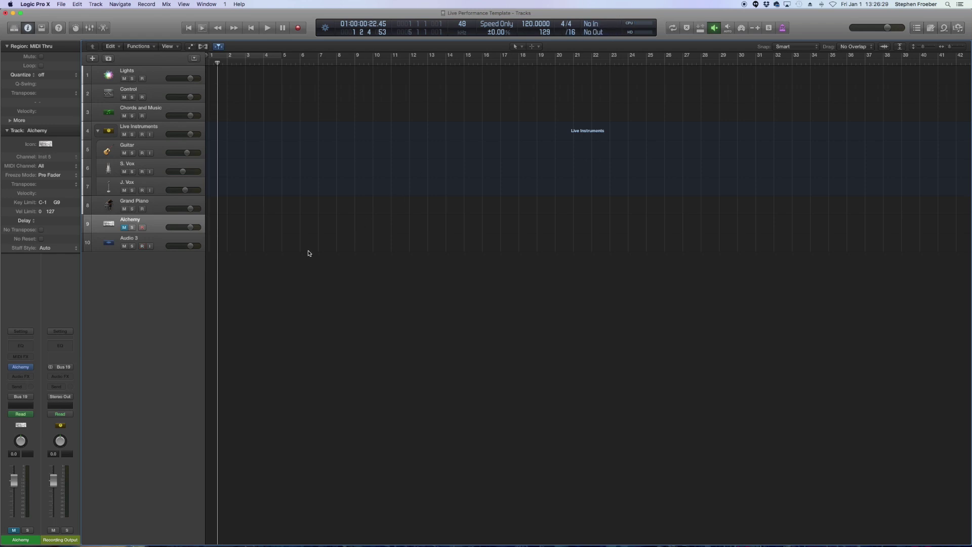
click(276, 285)
- Record a test take on Grand Piano from the project start, then disarm it and rewind
click(167, 212)
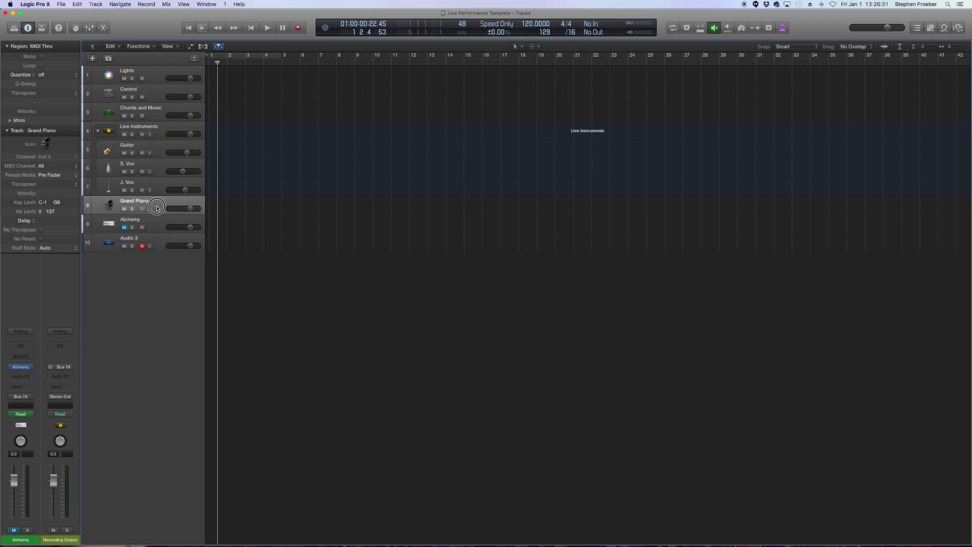
key(Return)
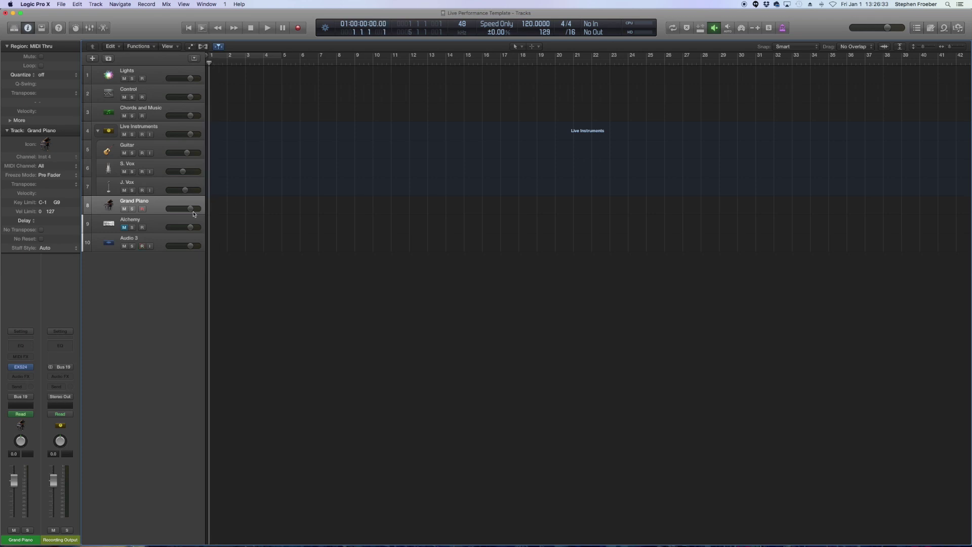
click(142, 208)
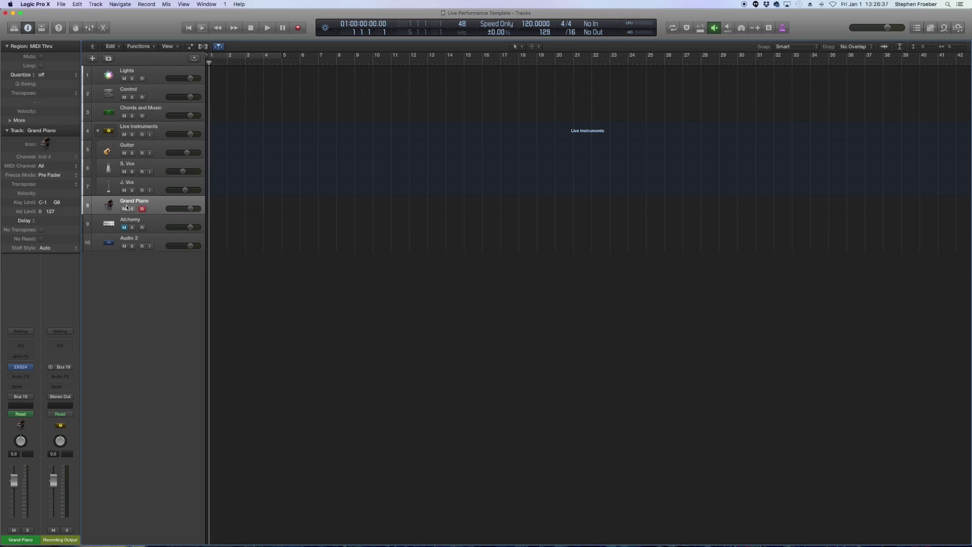
key(r)
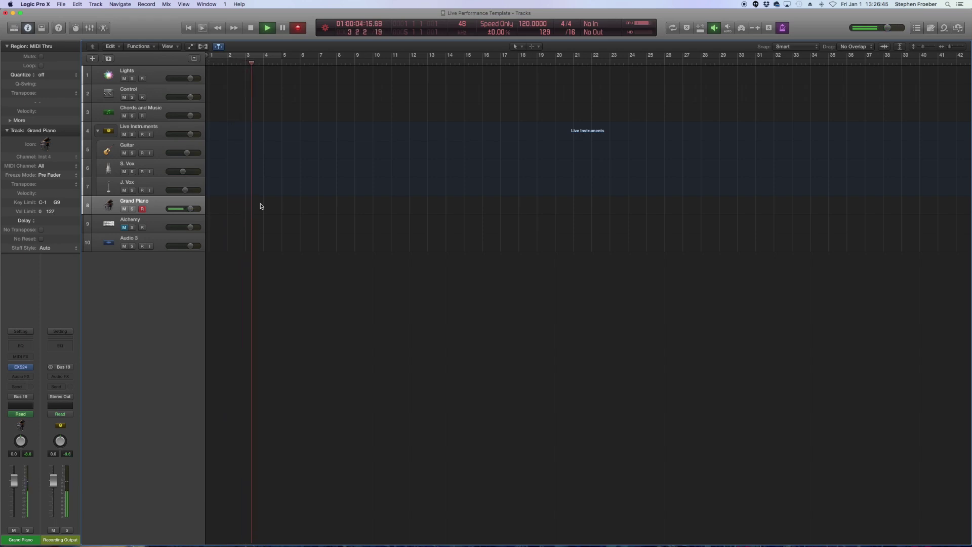
key(space)
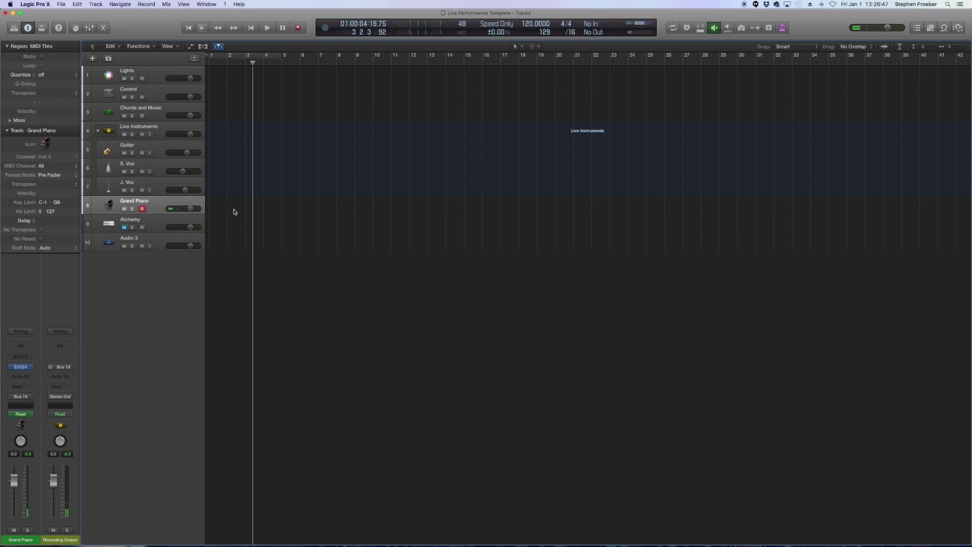
click(143, 209)
key(Return)
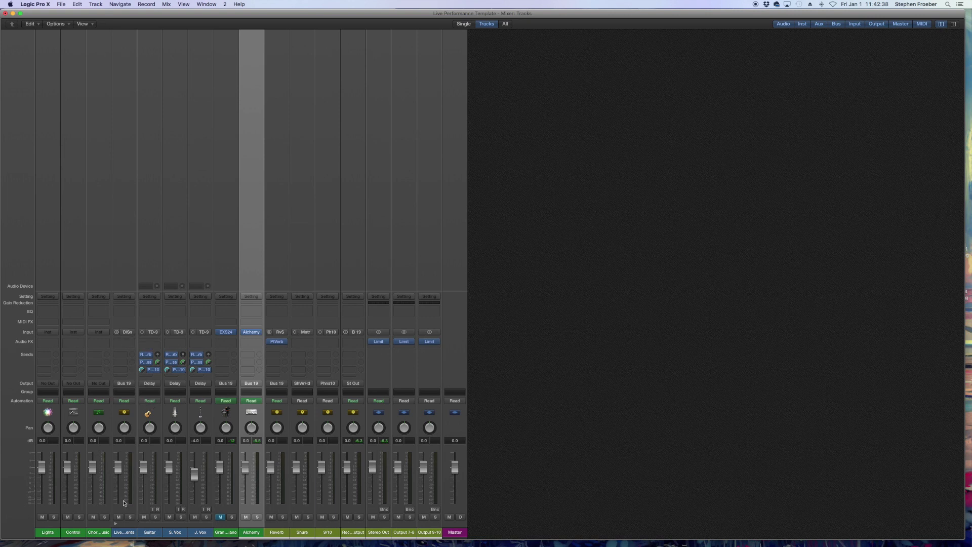
click(123, 533)
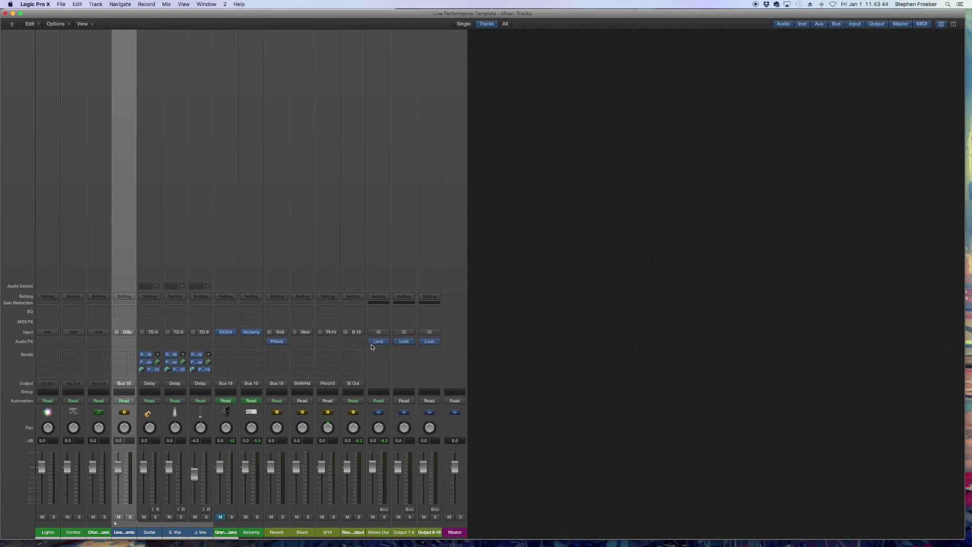
key(1)
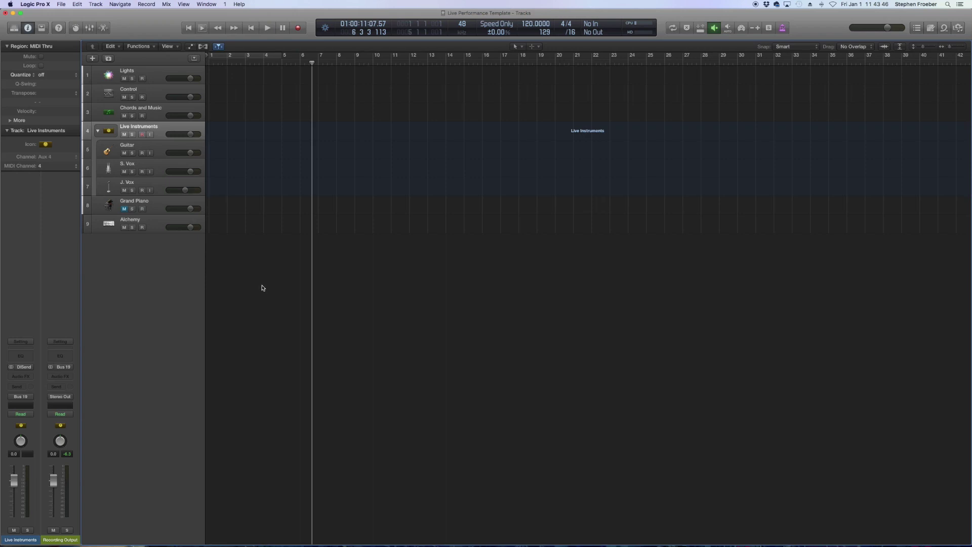
- Create audio track Audio 3 with input Bus 19 (Recording Output) and output Output 1 + 2
click(150, 231)
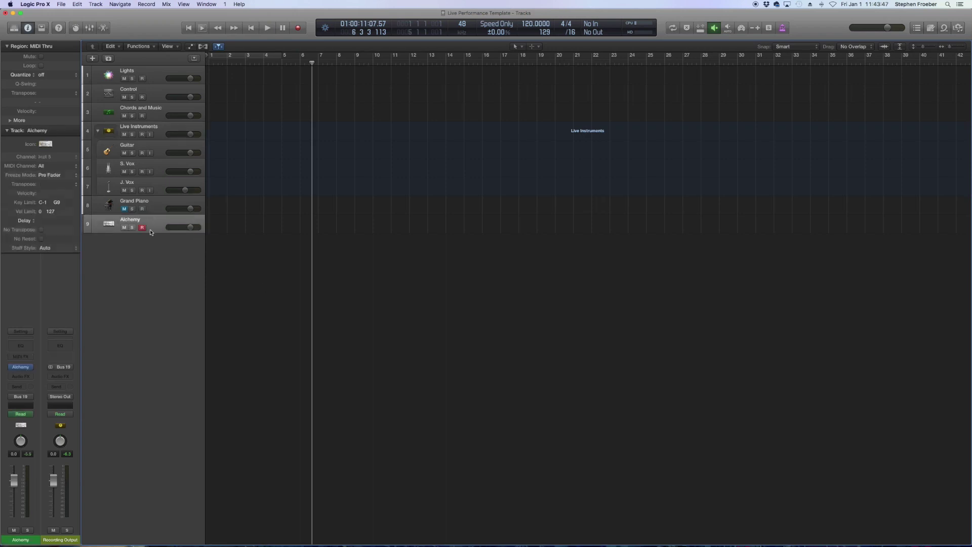
click(93, 58)
click(455, 77)
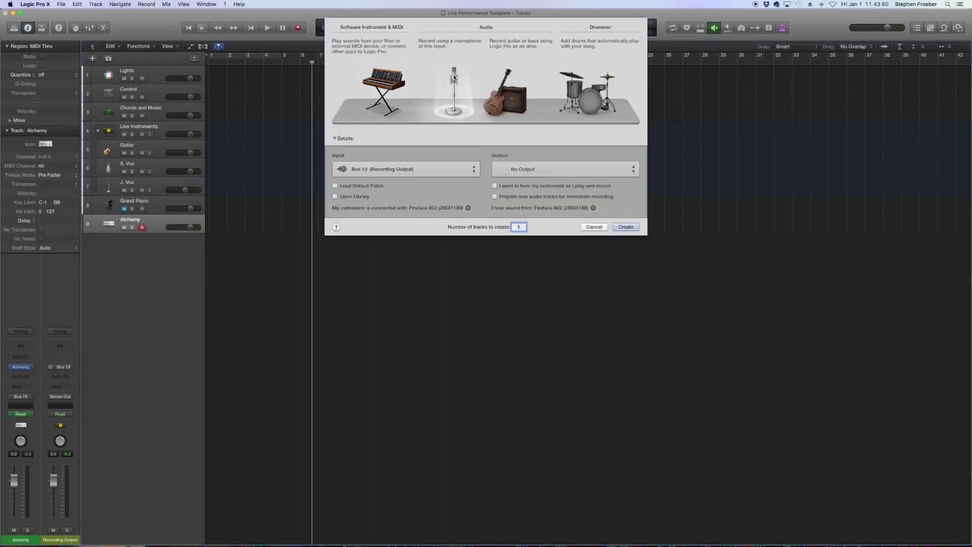
click(395, 168)
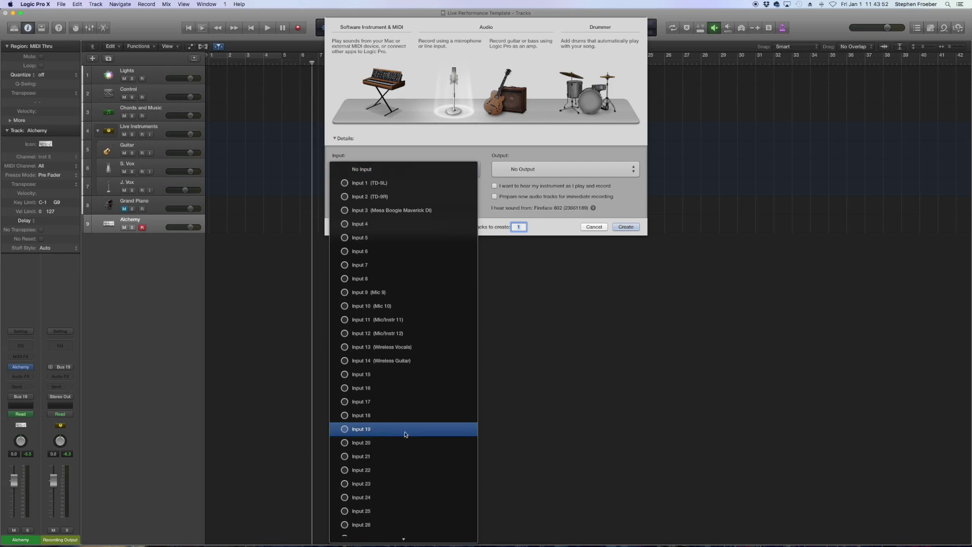
mouse_move(405, 540)
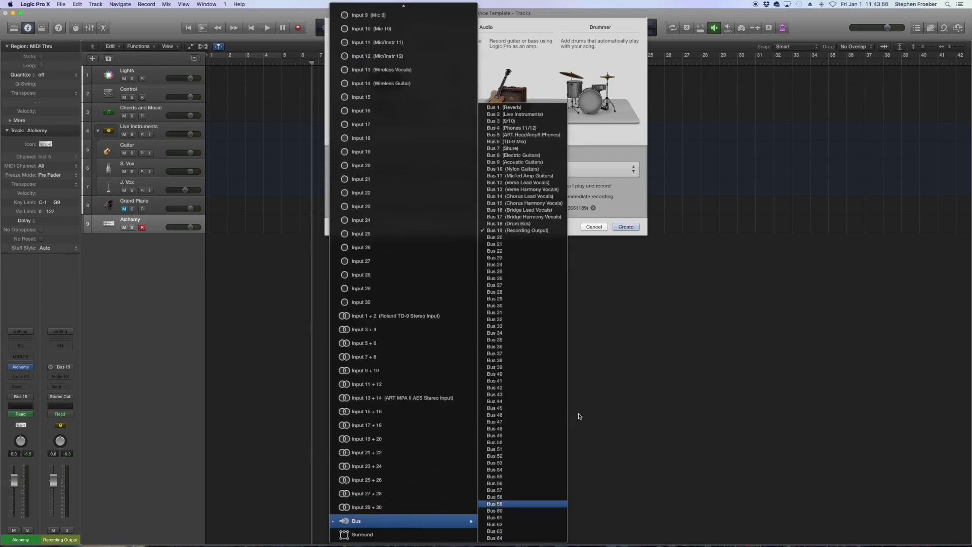
click(533, 232)
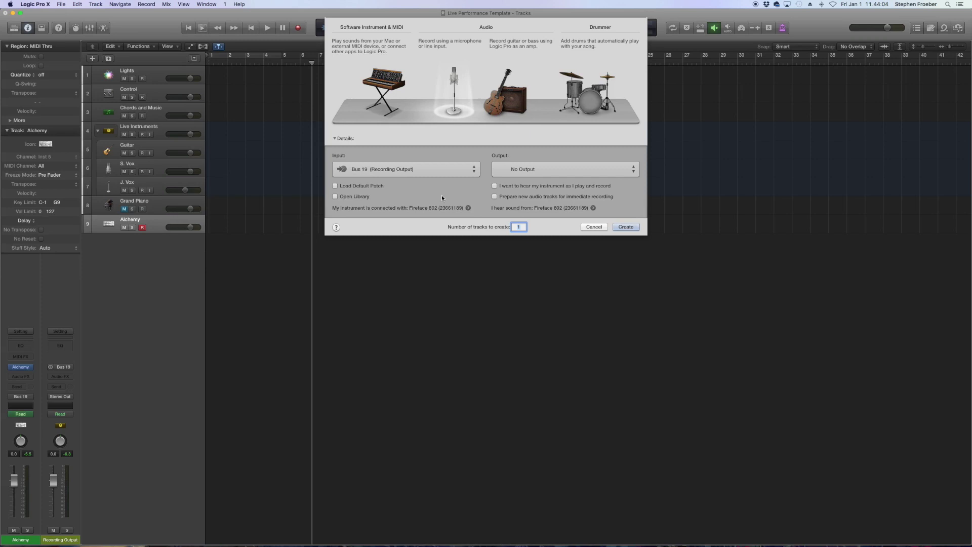
click(547, 170)
mouse_move(549, 183)
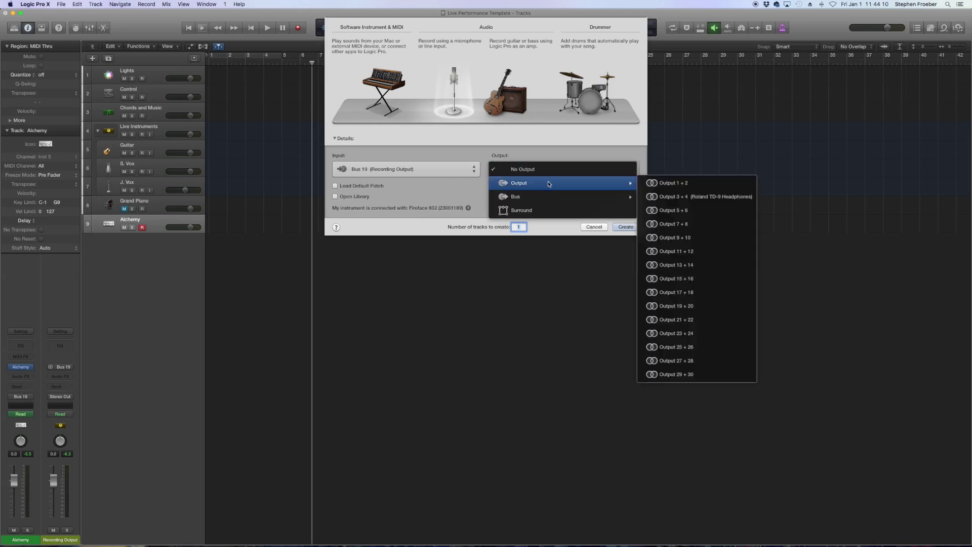
click(665, 183)
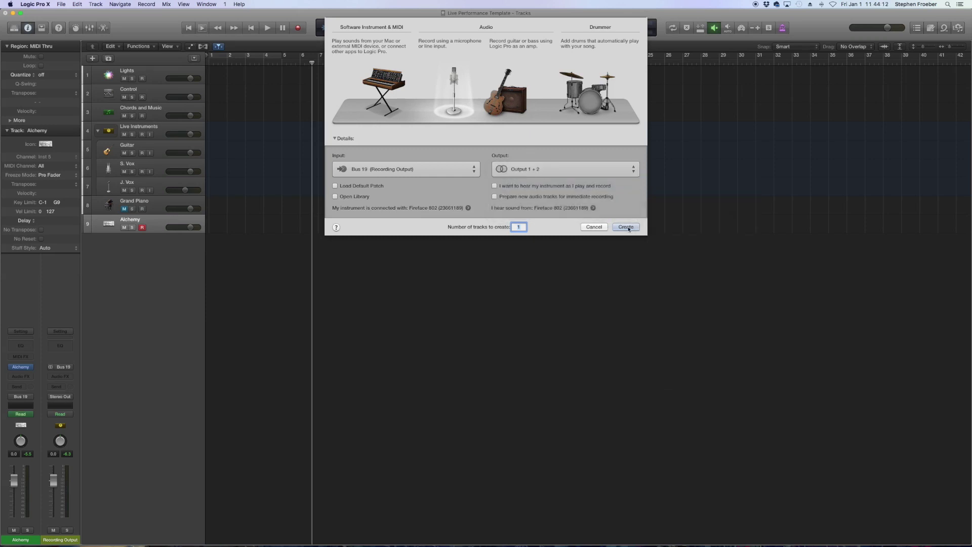
scroll(605, 231, down, 5)
key(Return)
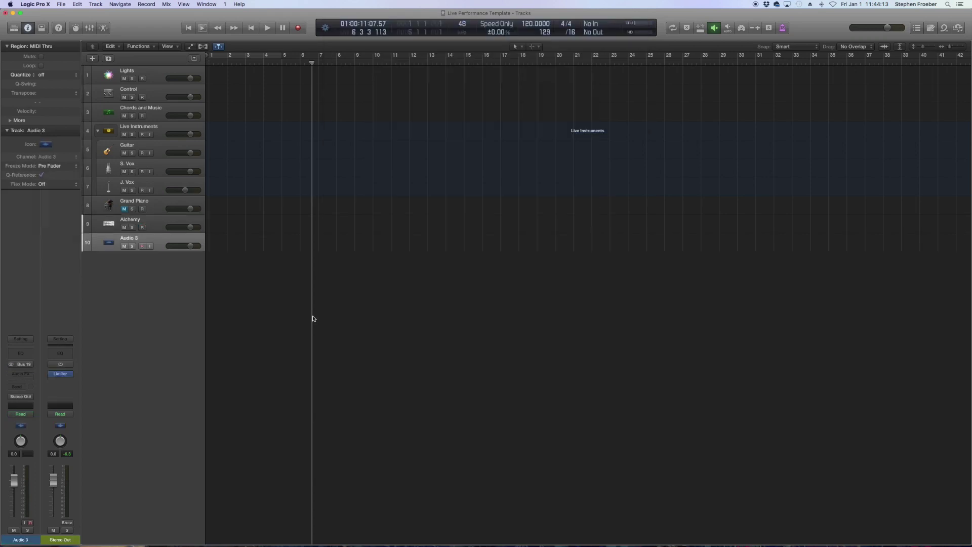
- Arm Audio 3 with its output set to No Output, arm Alchemy, and rewind to bar 1
click(125, 247)
click(142, 246)
click(23, 398)
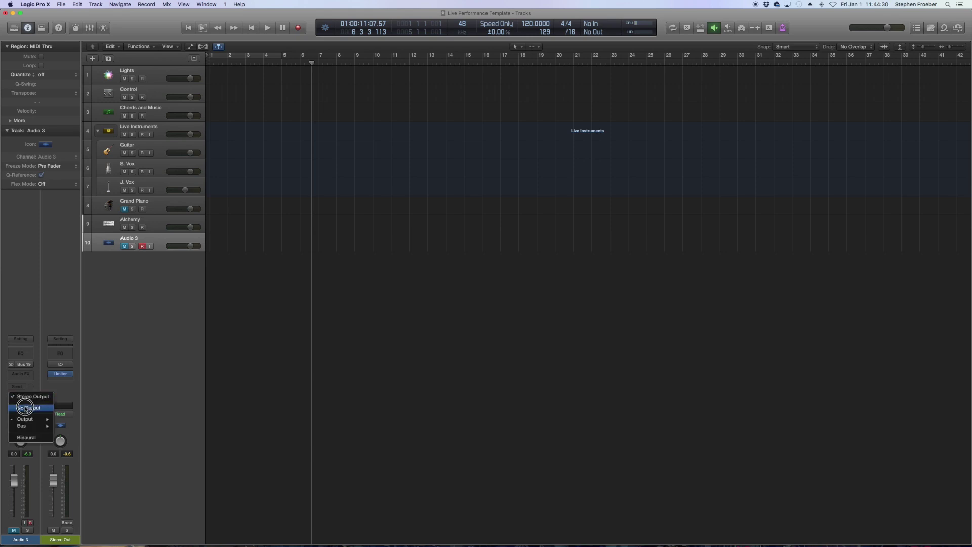
key(Escape)
click(124, 246)
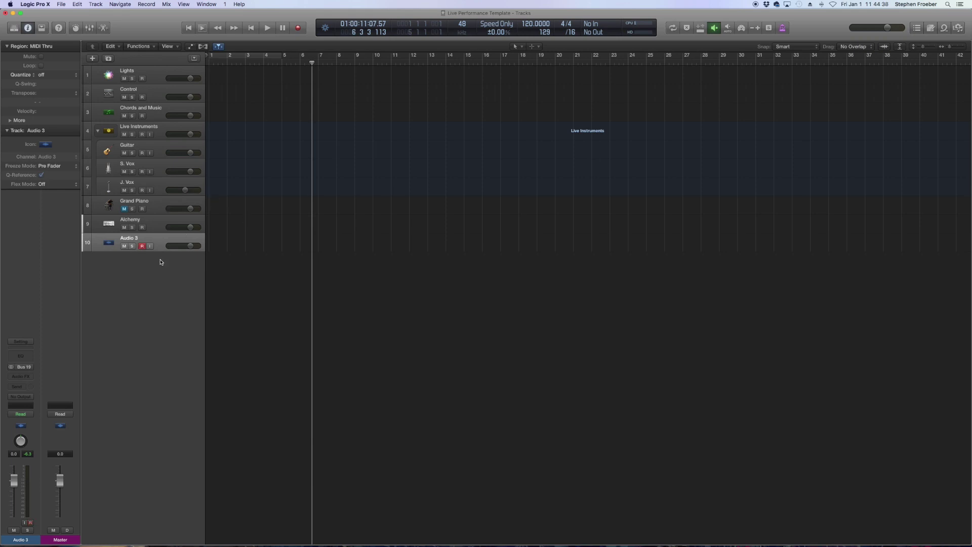
click(159, 226)
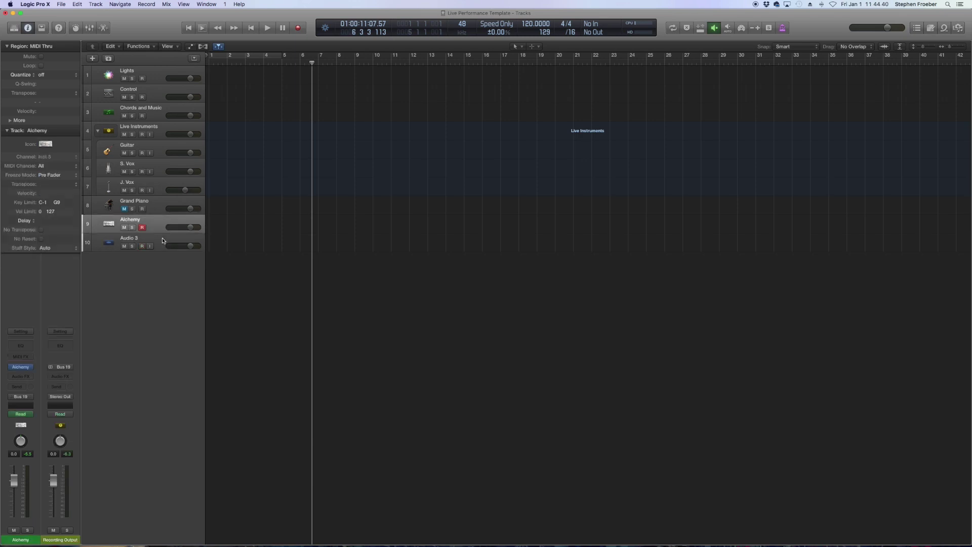
click(162, 235)
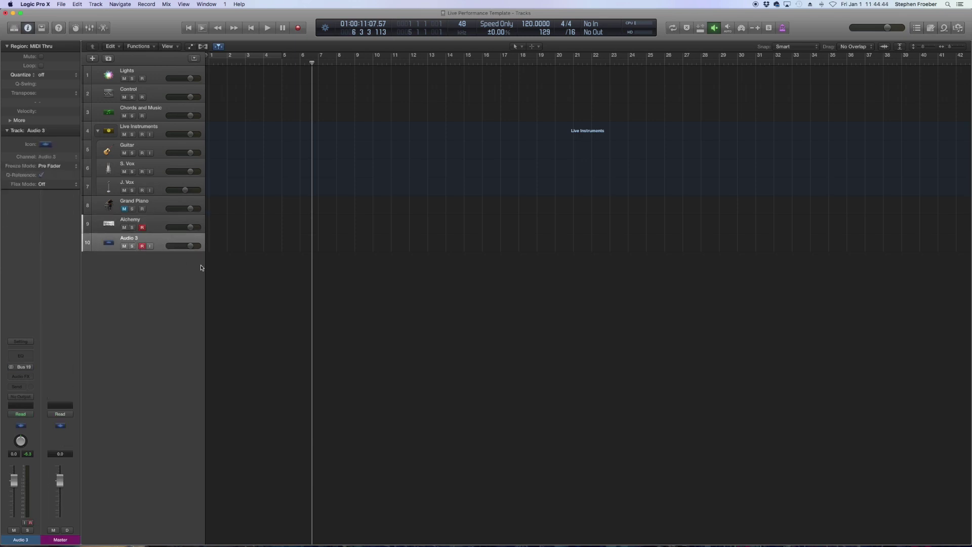
key(Return)
- Record a bars 1–3 region of the Bus 19 mix onto Audio 3, then deselect it
key(r)
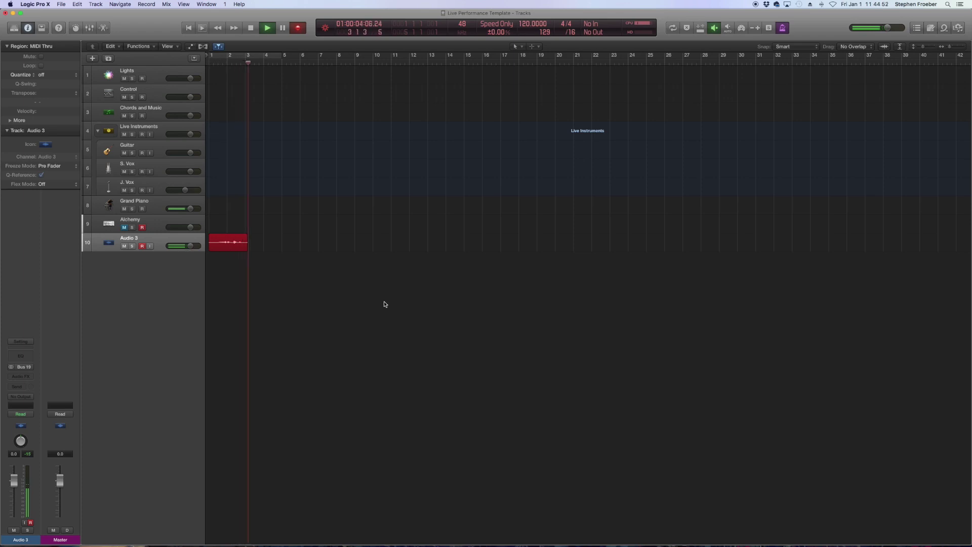
key(space)
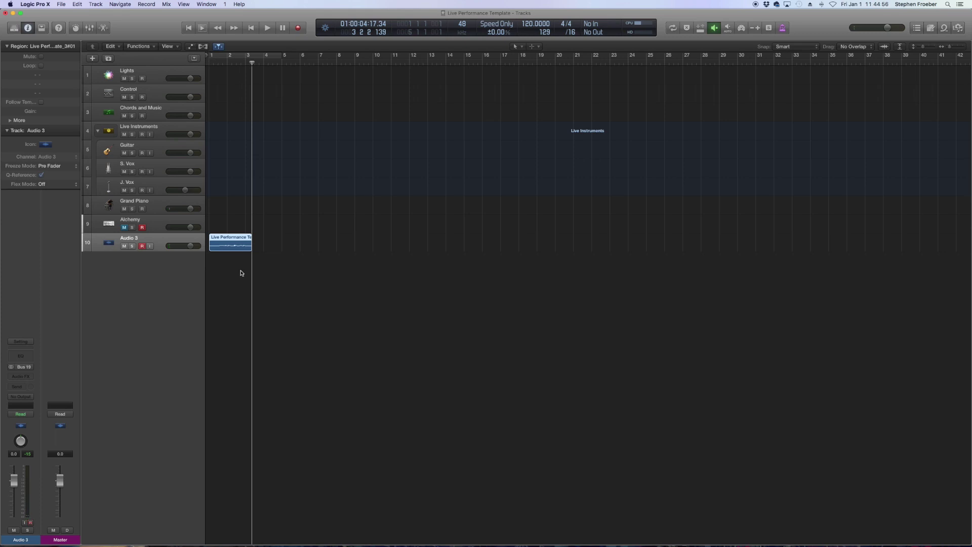
click(304, 289)
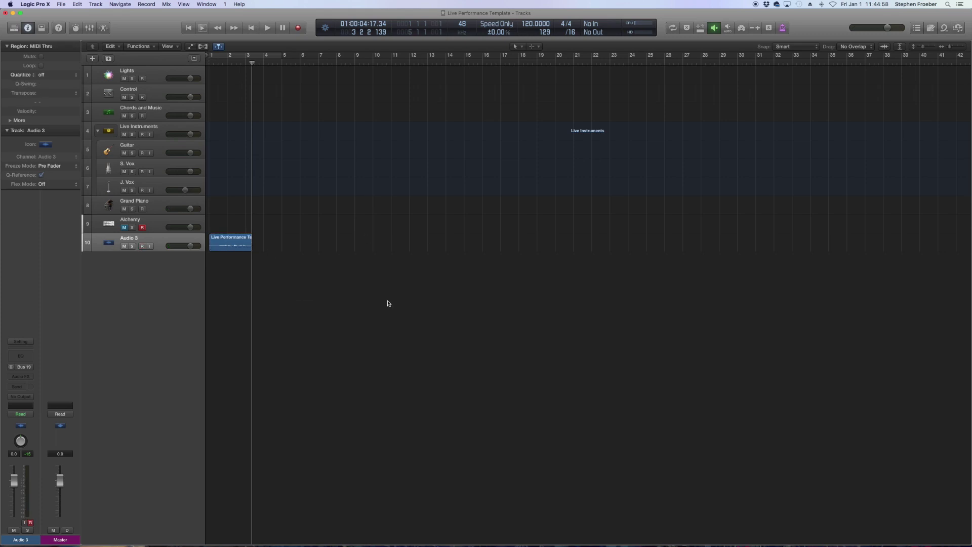